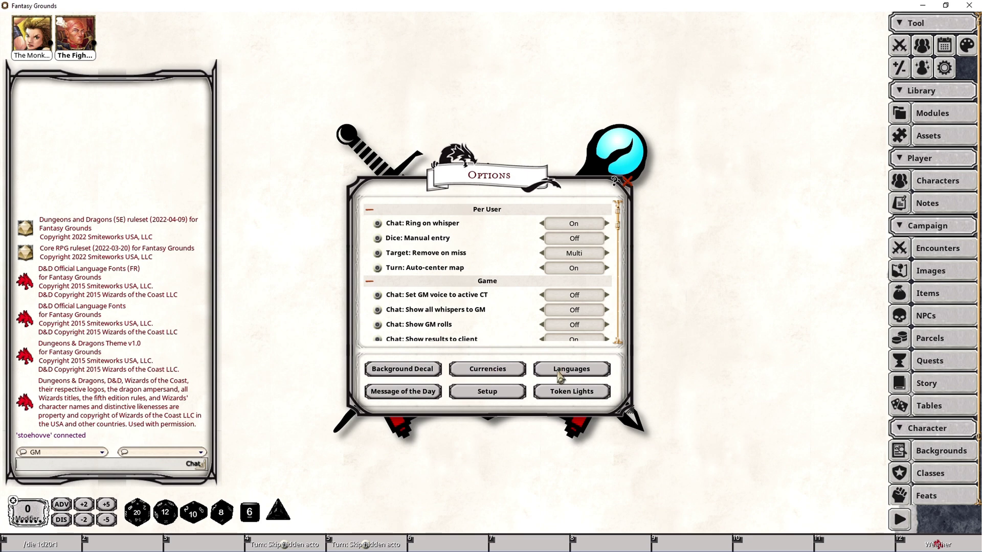
Move the Options window up to reveal the Stoehovve logo and open the Currencies list.
drag(561, 370, 545, 267)
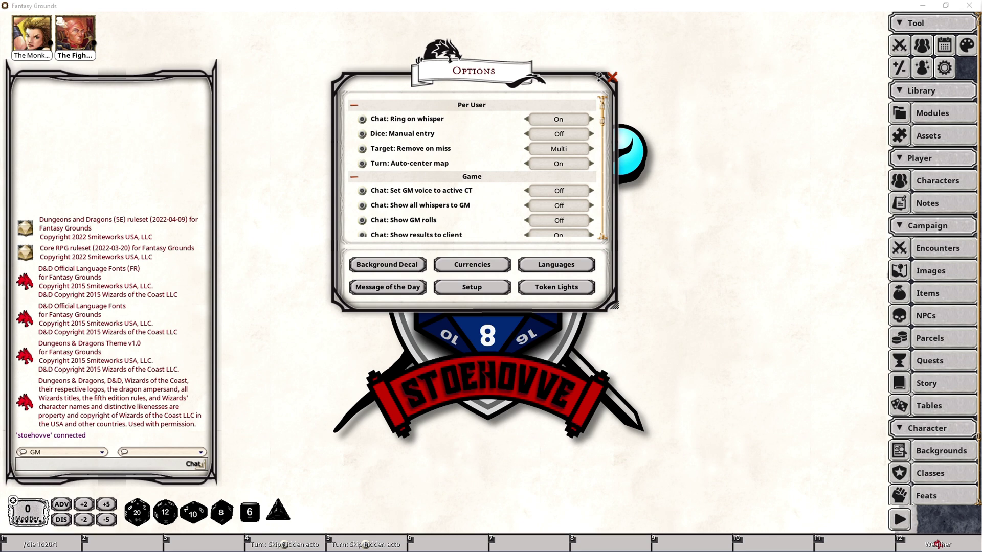
click(560, 419)
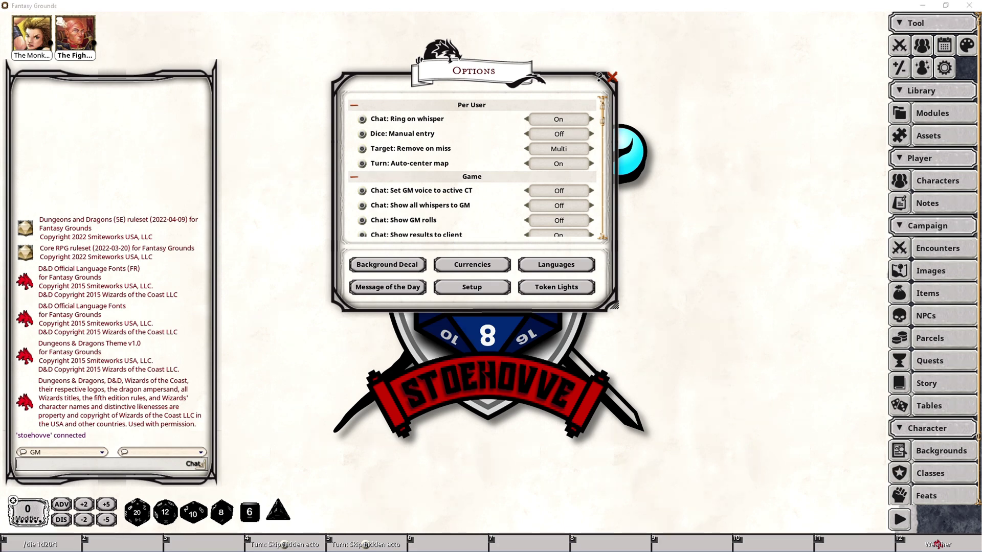
click(475, 265)
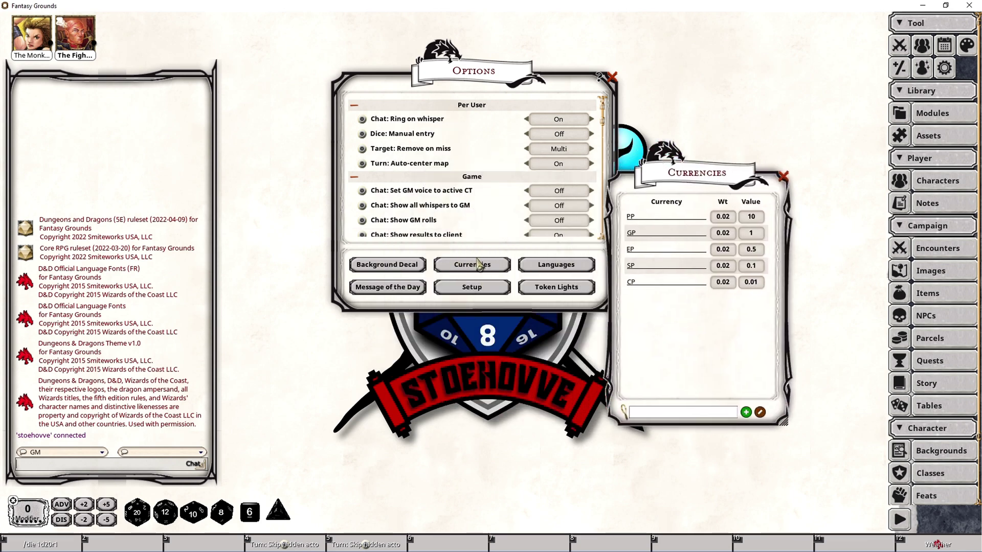
Drag the Currencies window left so it overlaps the Options window.
drag(679, 181, 512, 154)
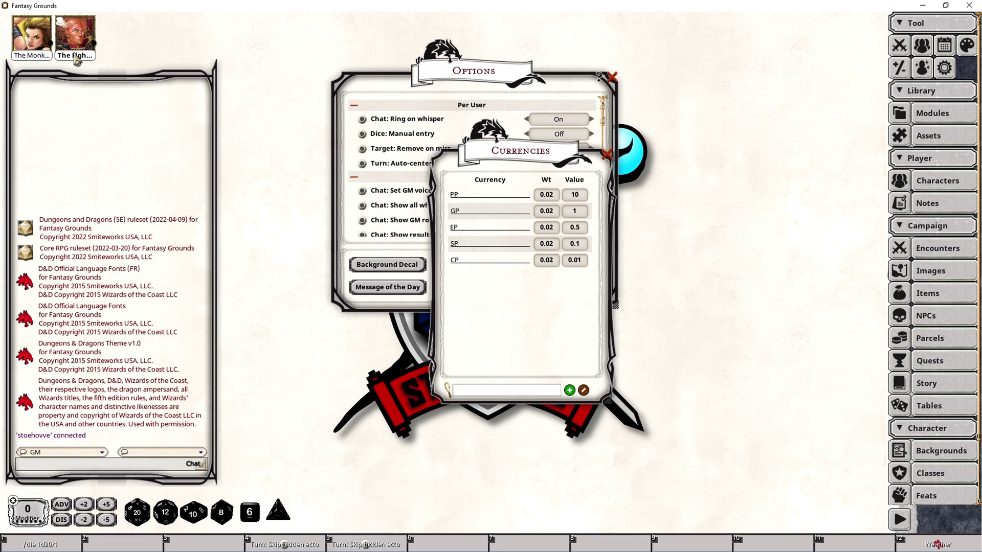
double_click(46, 46)
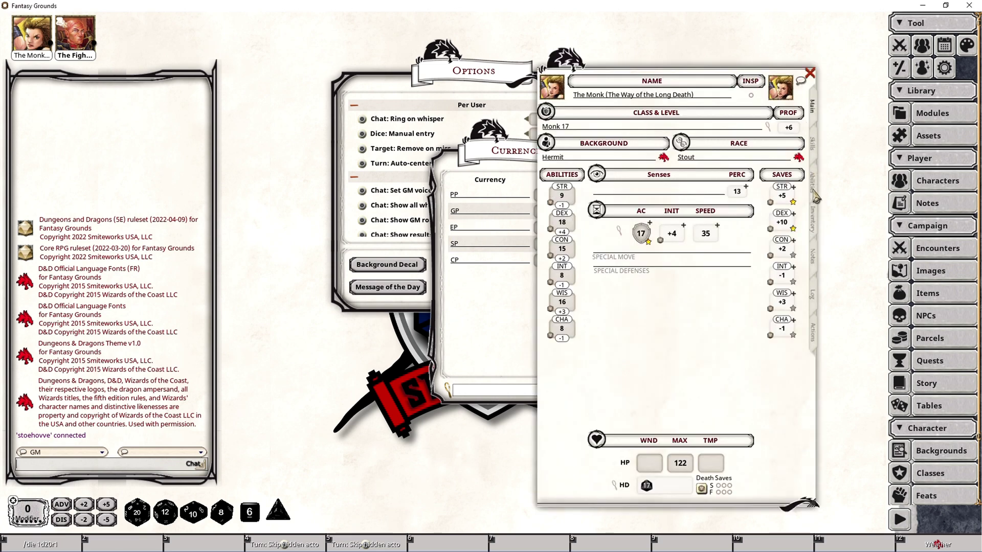
click(816, 223)
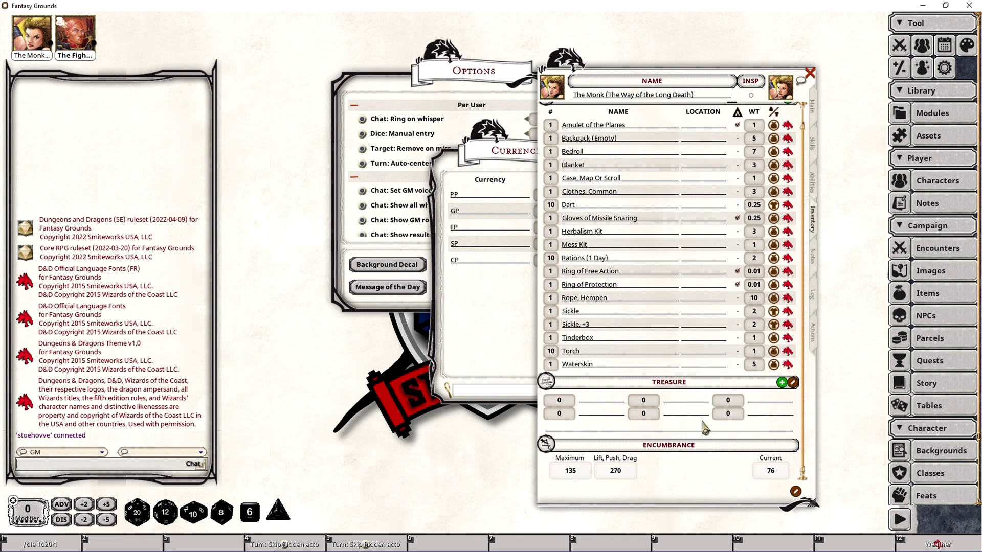
click(643, 414)
click(506, 310)
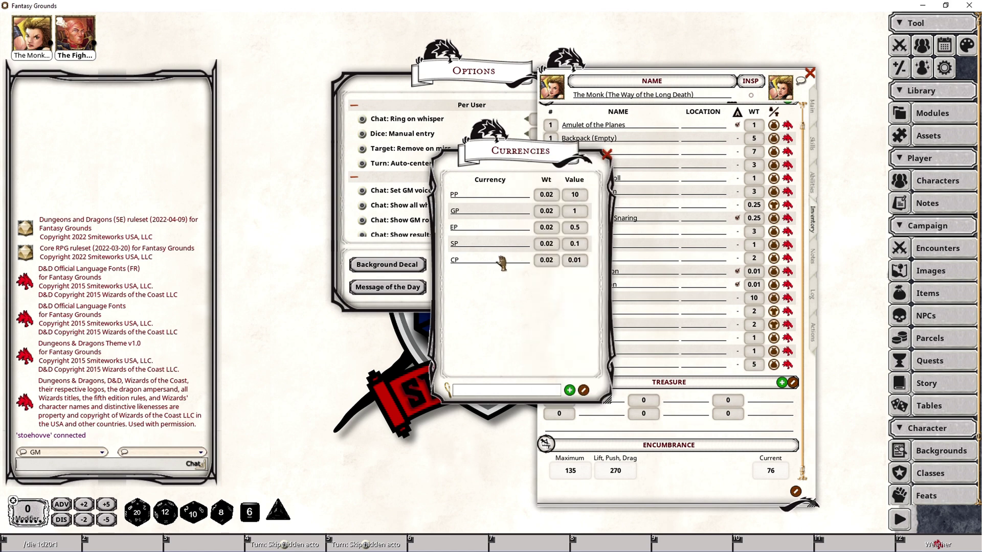
key(Escape)
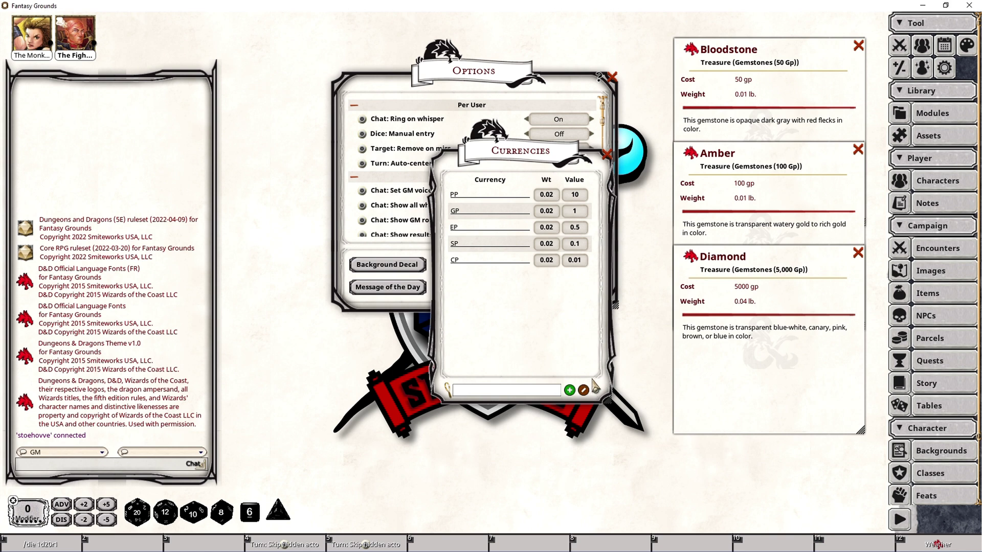
Add a blank currency row below CP in the Currencies list.
click(569, 392)
Add two more currency rows and enter BS with weight 0.001 and value 5.
click(570, 391)
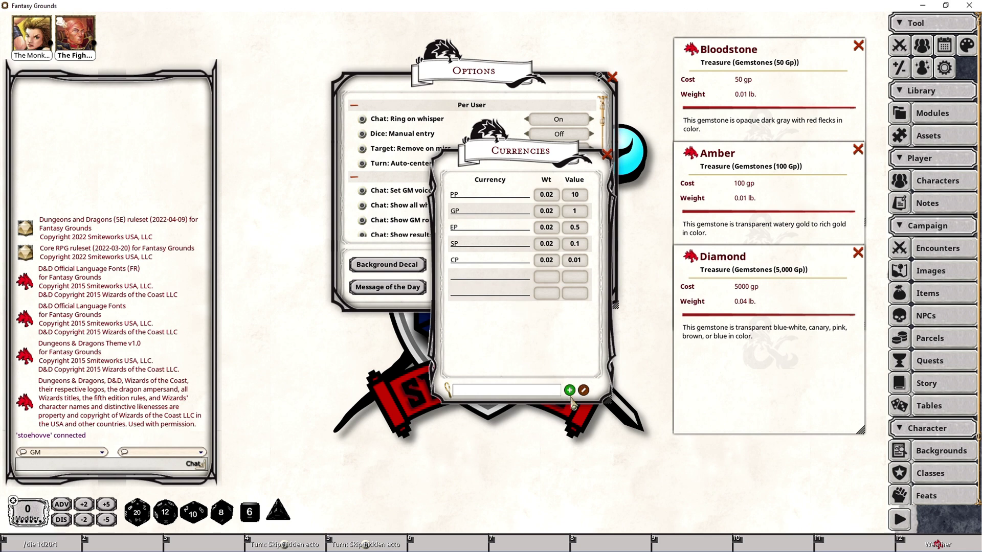
click(569, 391)
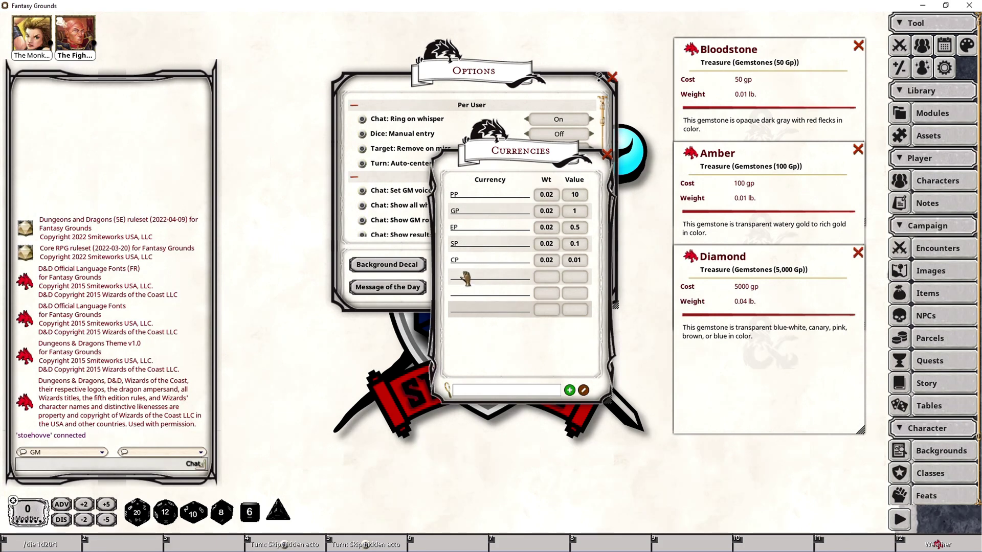
text(BS)
key(Tab)
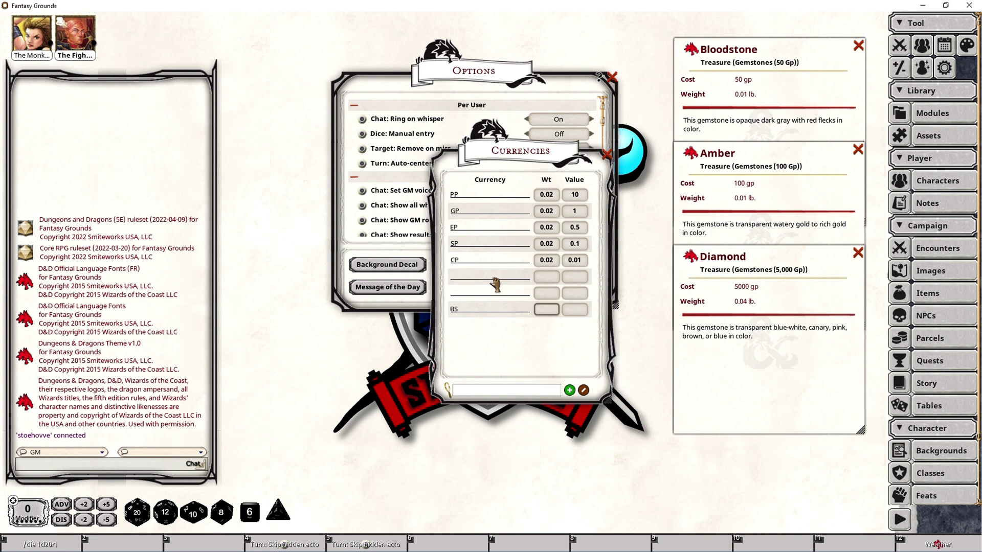
text(0.001)
key(Tab)
click(570, 312)
key(Return)
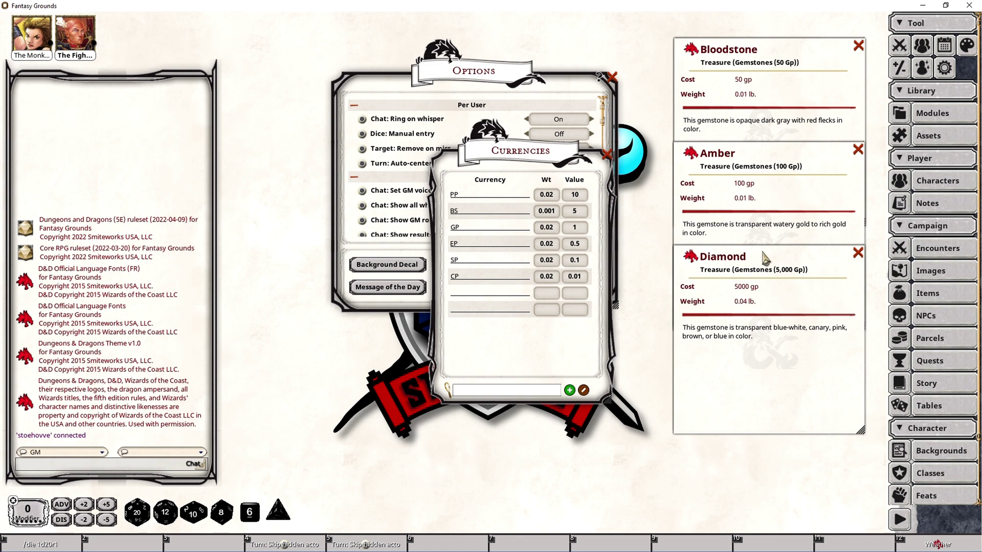
Enter the AS currency with weight 0.001 and value 10.
click(495, 294)
text(AS)
key(Tab)
text(0.001)
key(Tab)
text(10)
key(Tab)
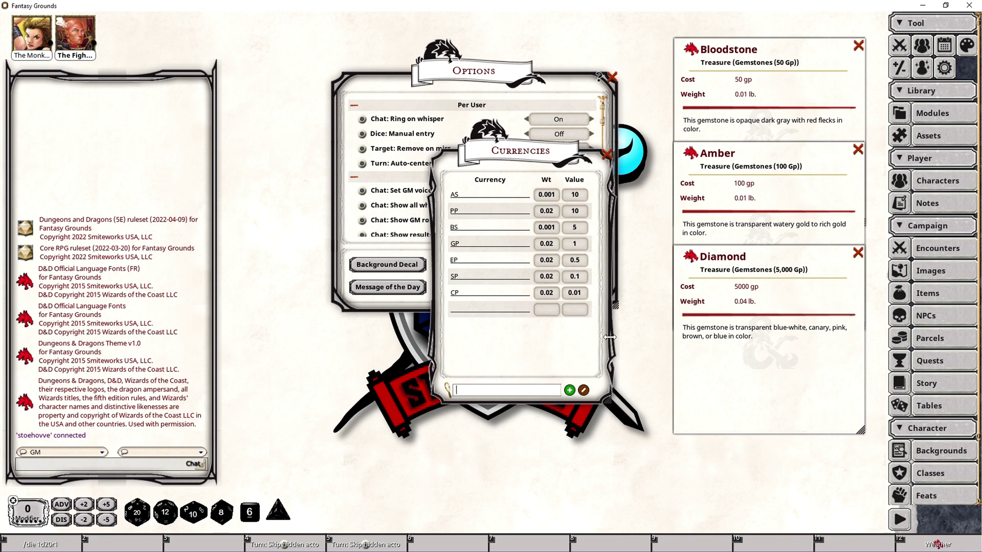
Enter the DS currency with weight 0.004 and value 500.
click(488, 312)
text(DS)
key(Tab)
text(0.004)
click(582, 312)
text(500)
key(Return)
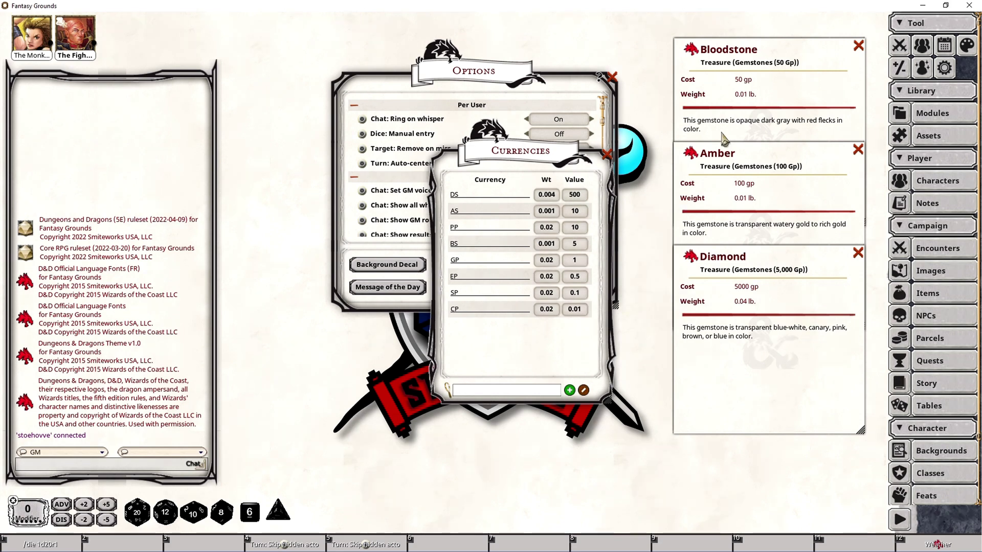
click(31, 35)
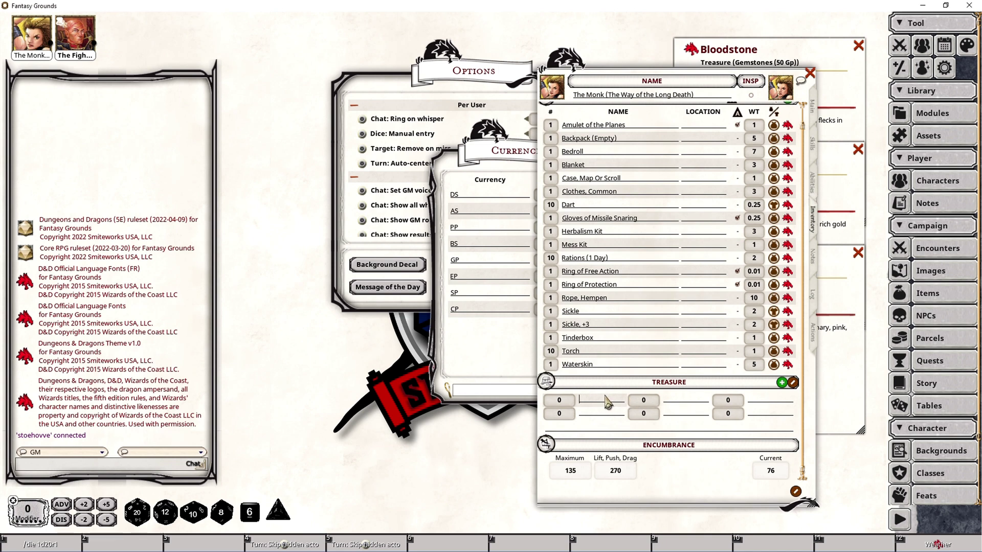
Name the Monk's treasure coin rows PP, CP, GP, EP and SP.
key(shift)
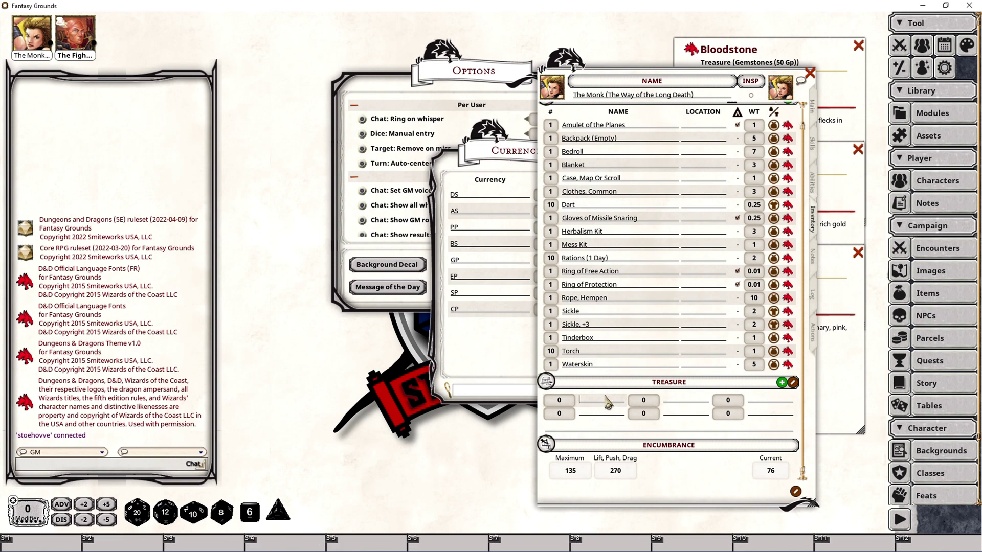
text(PP)
key(Tab)
key(Tab)
text(CP)
key(Tab)
key(Tab)
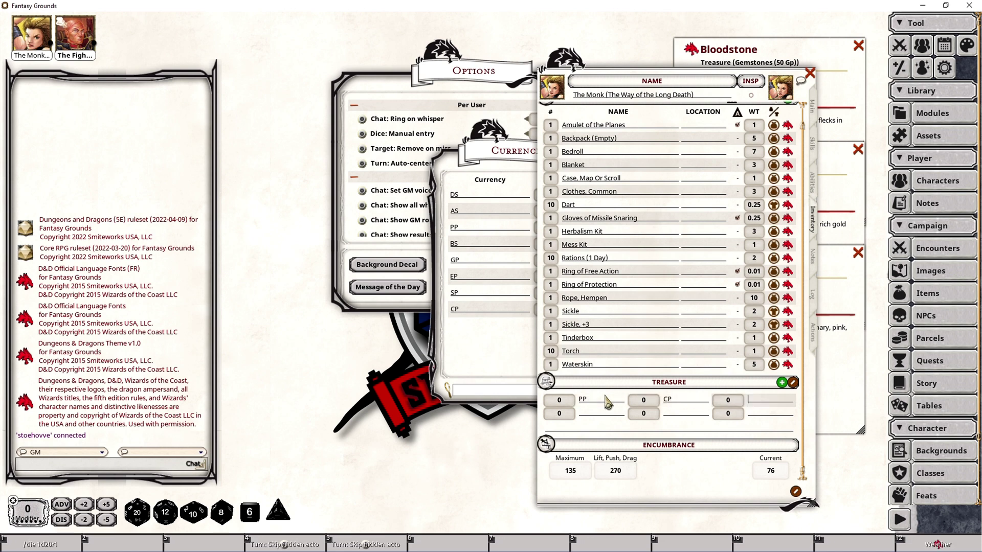
text(GP)
key(Tab)
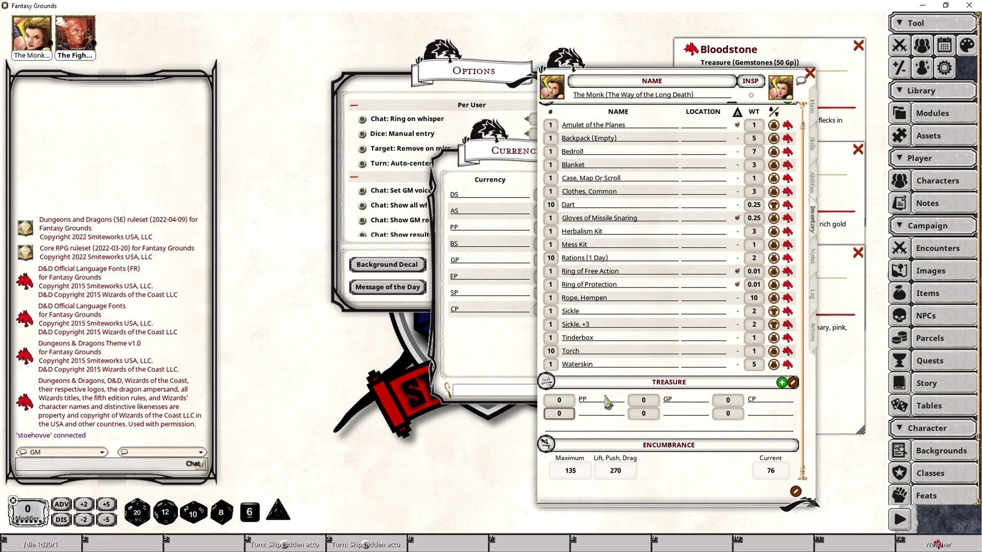
key(Tab)
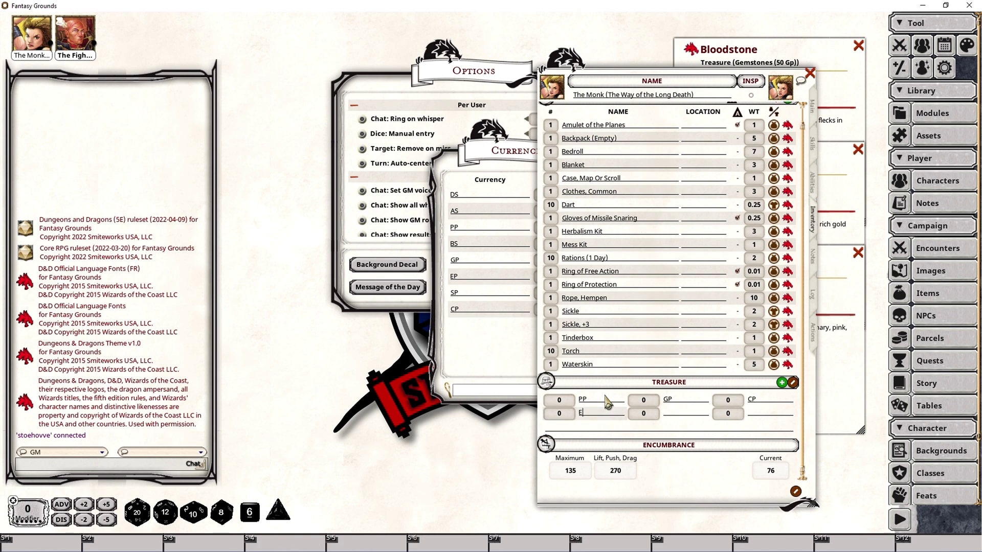
text(EP)
key(Tab)
key(Tab)
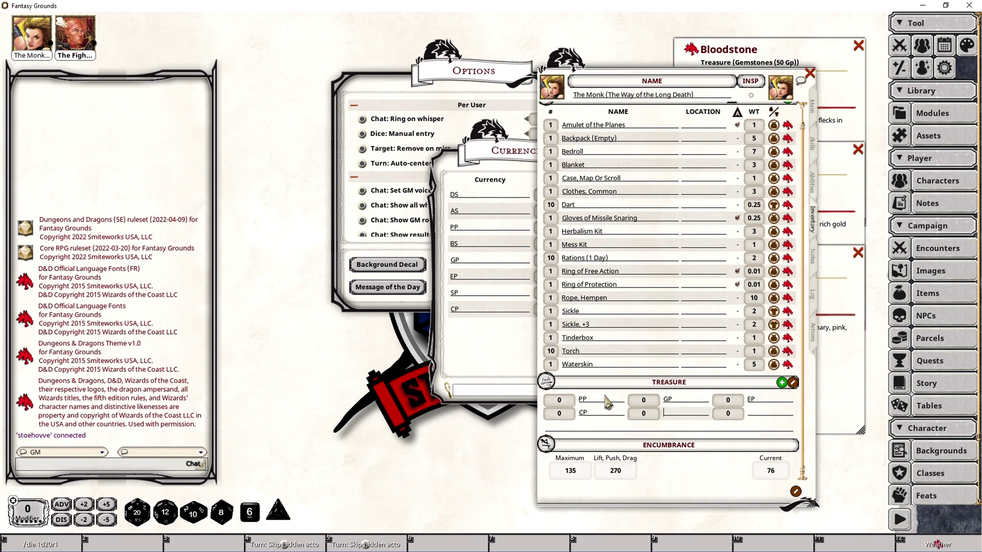
text(SP)
key(Tab)
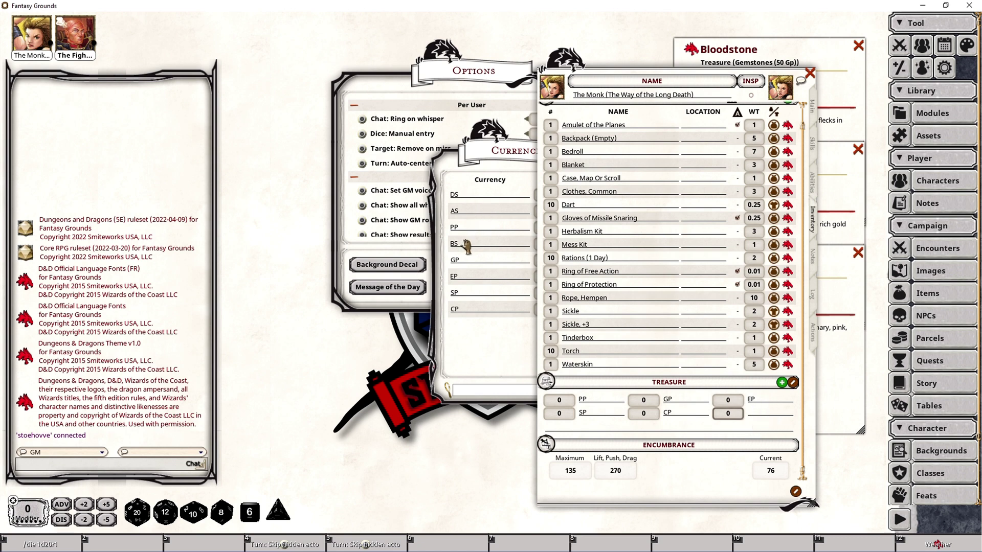
Add AS and BS as extra treasure coins on the Monk's inventory.
click(783, 384)
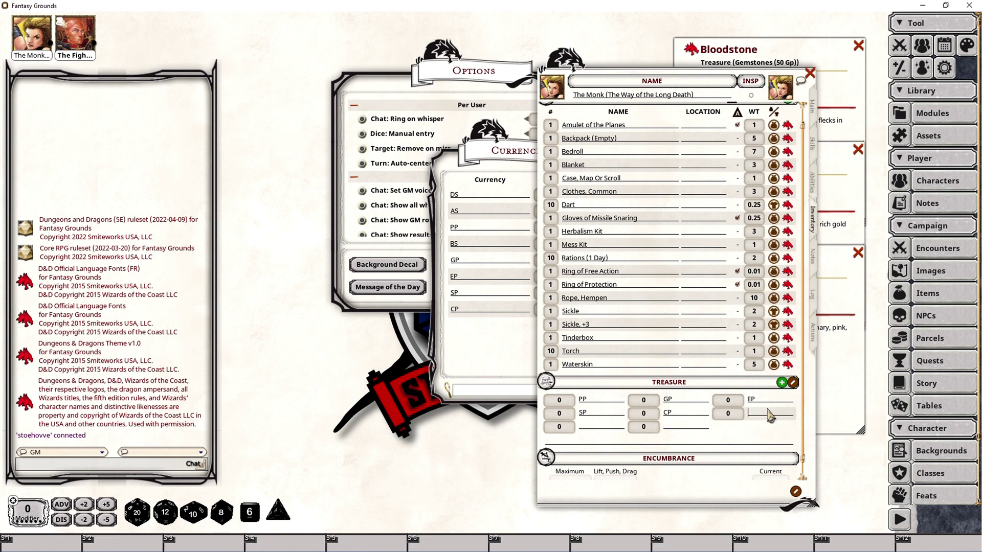
click(593, 428)
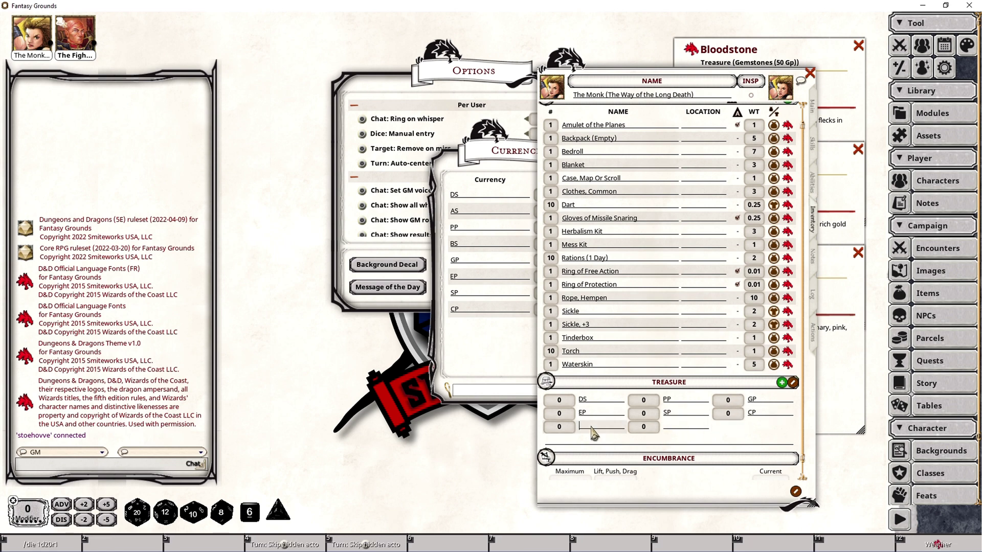
text(AS)
key(Return)
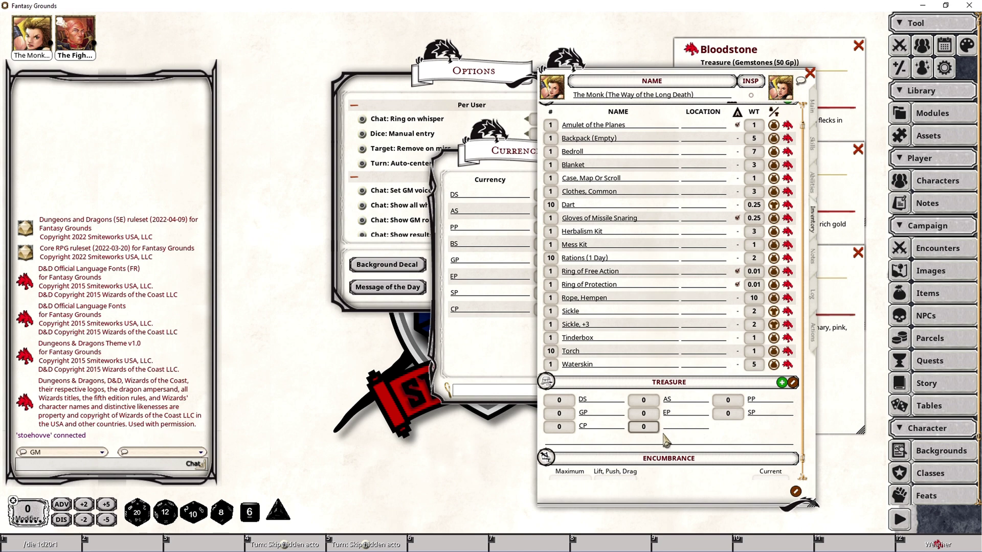
text(BS)
key(Return)
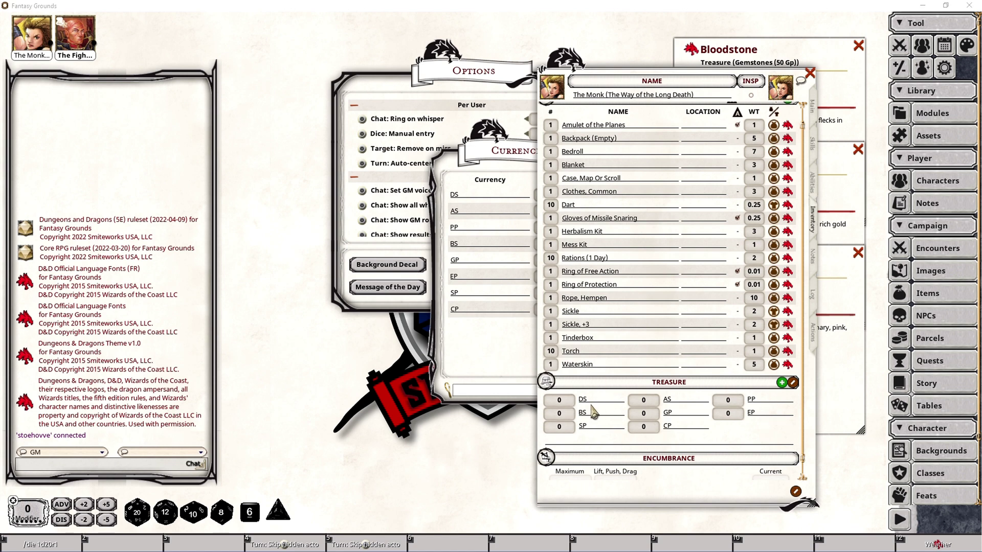
Compare the currency list with the Monk's inventory, then scroll to the Treasure and Encumbrance fields.
click(491, 368)
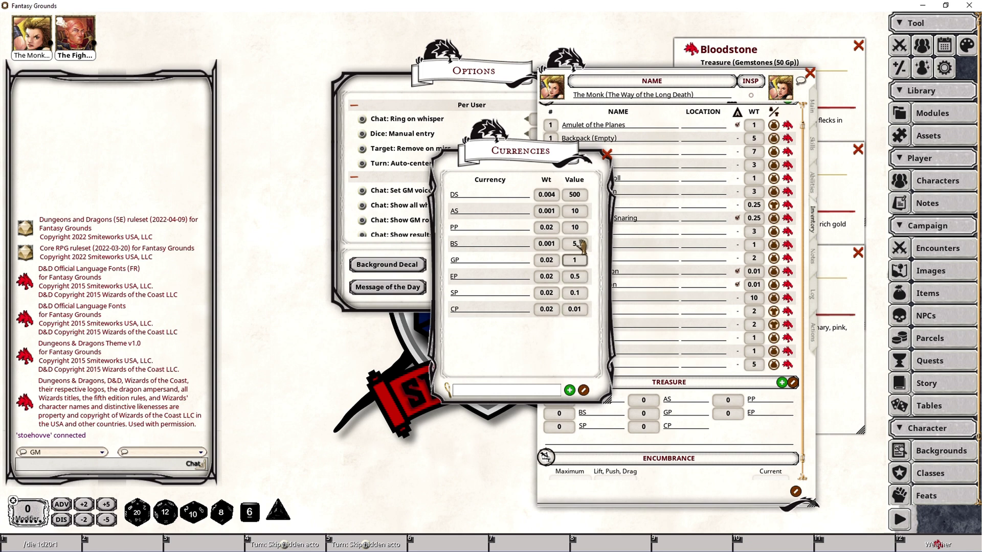
click(689, 442)
click(518, 352)
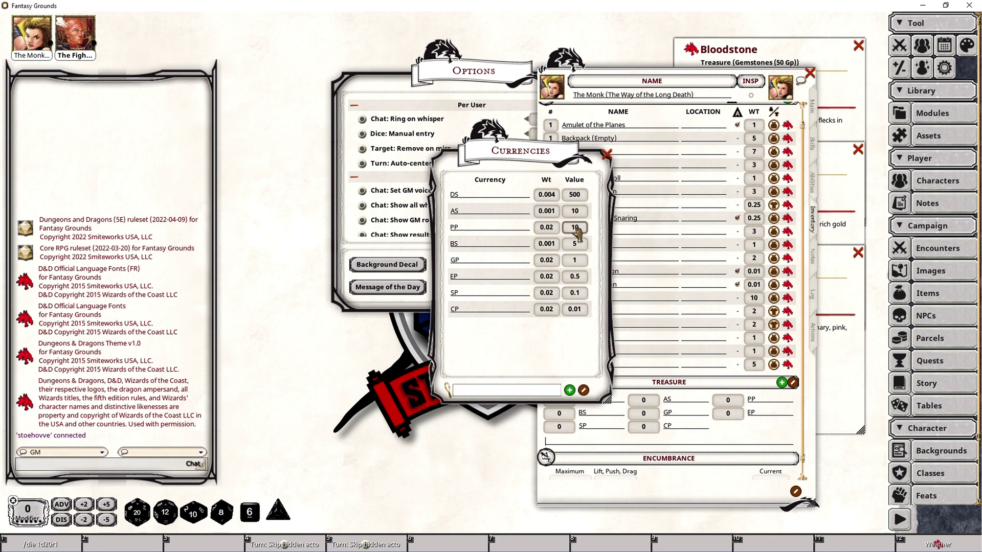
click(732, 441)
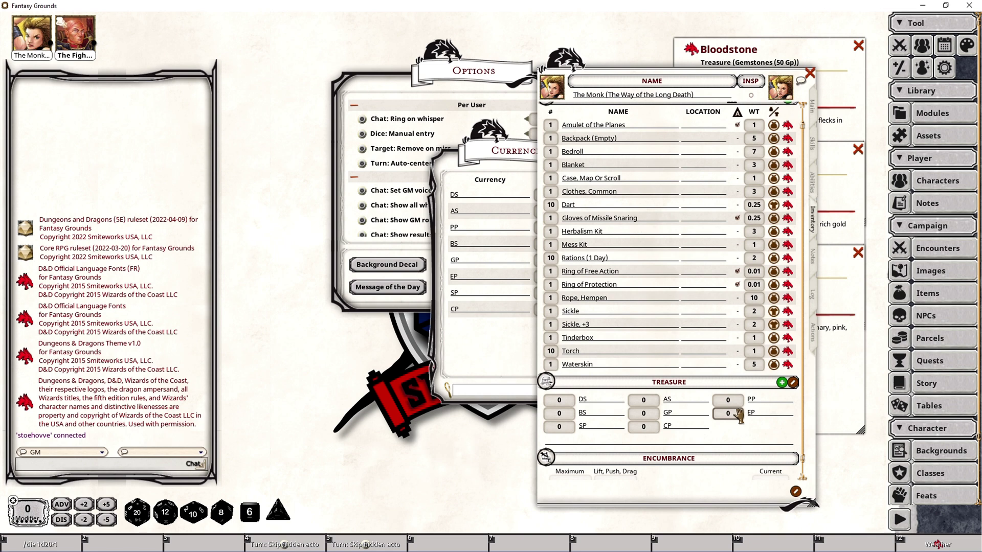
scroll(738, 415, down, 1)
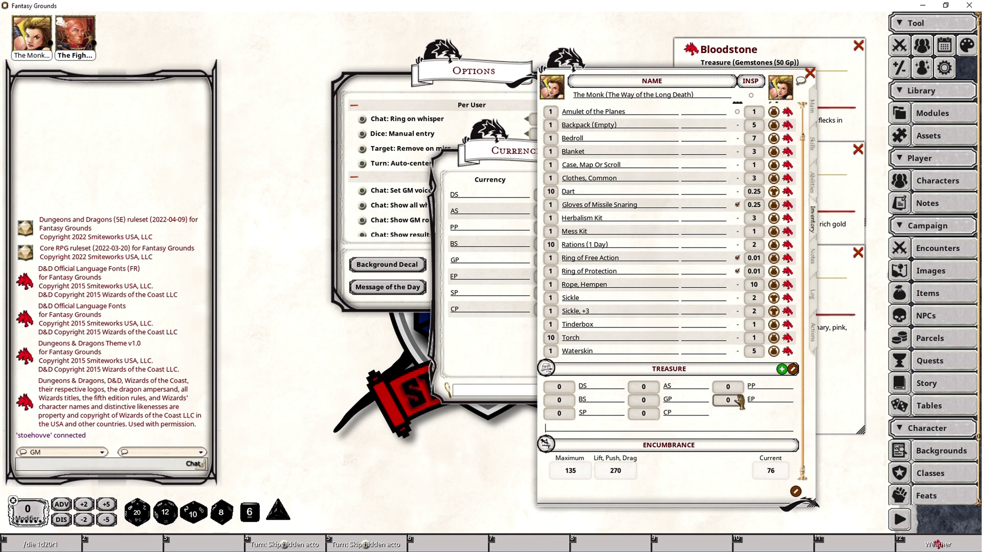
Test coin weights with 100000 GP, then 10000 PP with GP reset to 0.
click(645, 400)
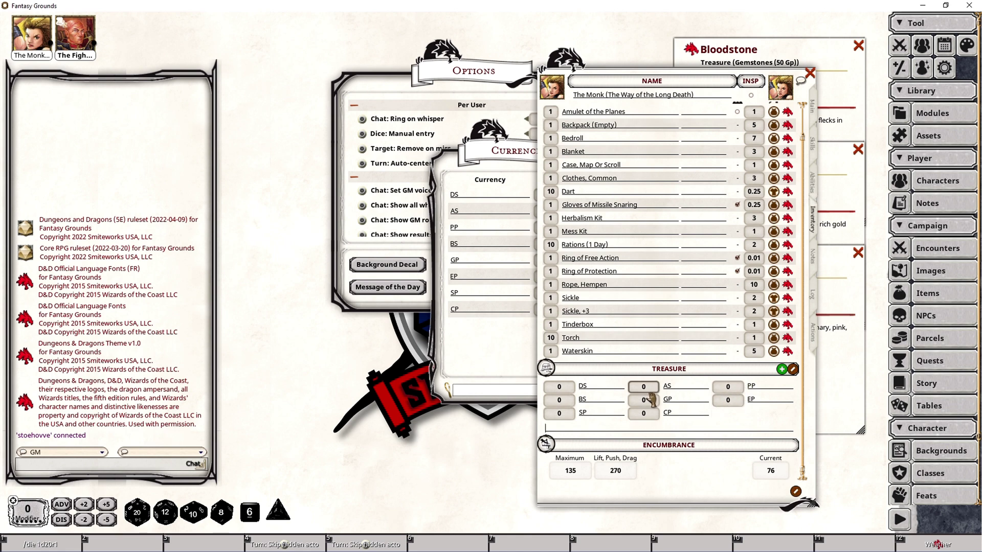
text(-10)
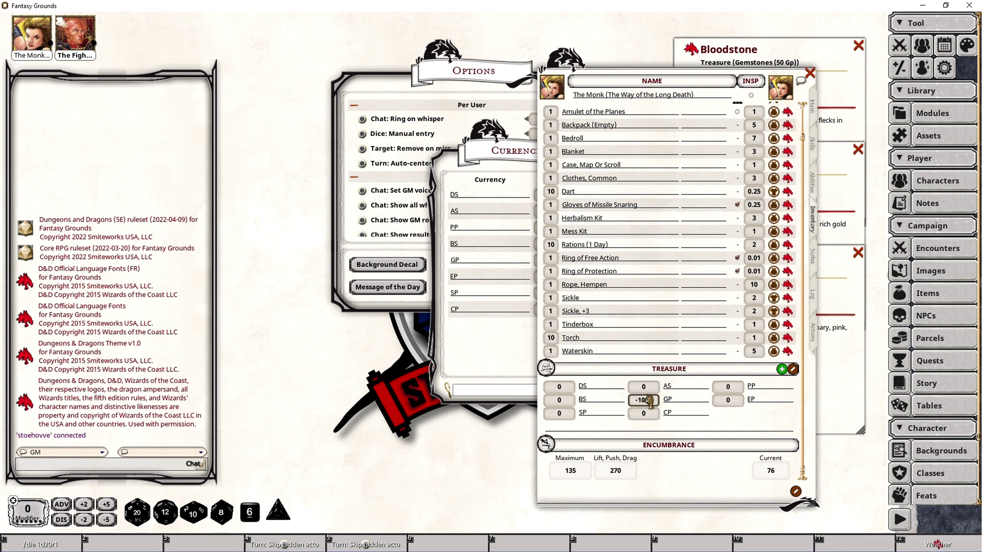
key(Return)
text(100000)
key(Return)
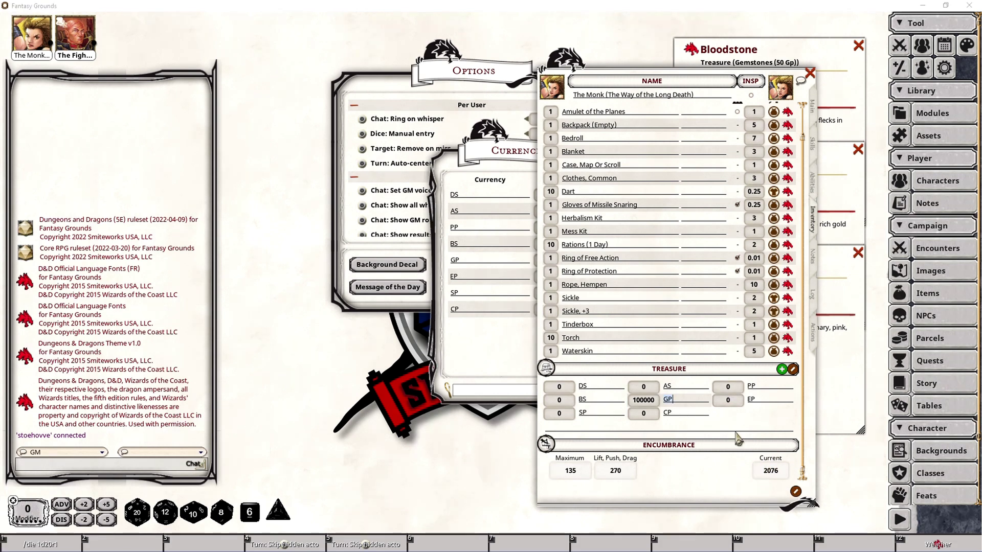
click(648, 388)
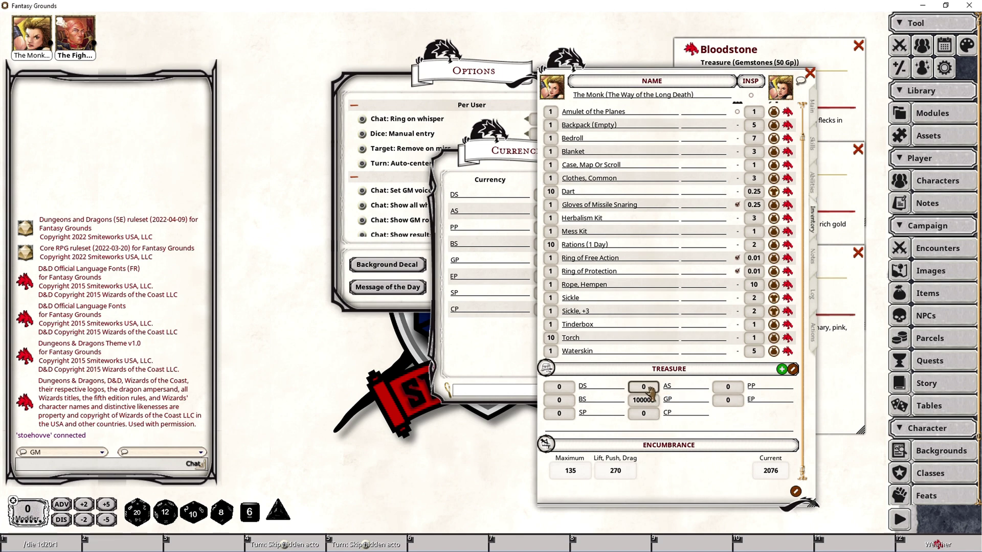
click(731, 388)
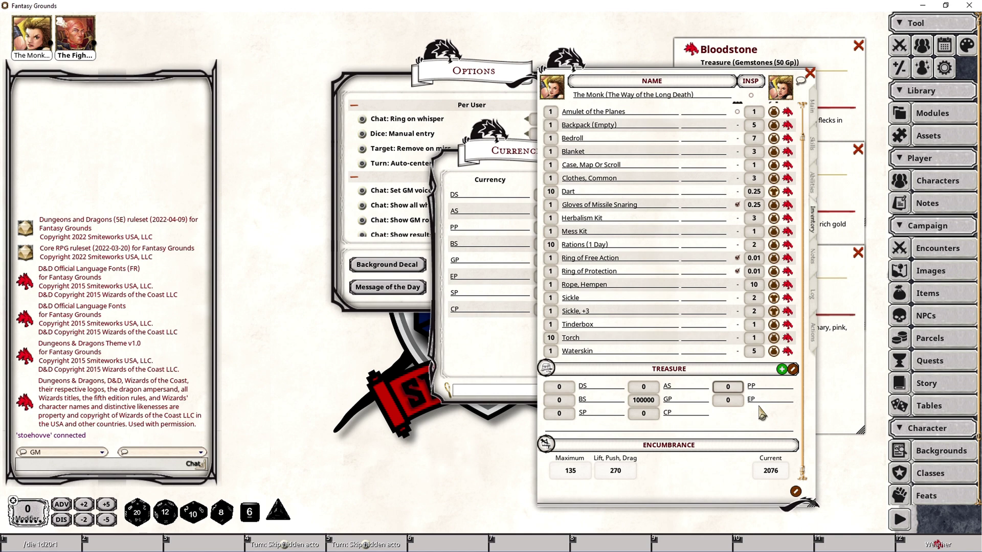
text(10000)
click(654, 404)
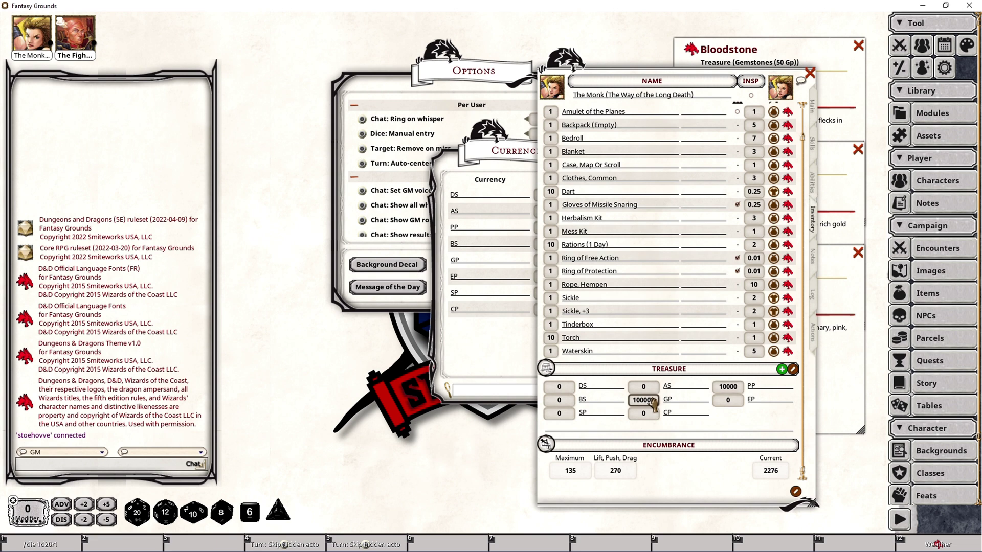
key(BackSpace)
key(BackSpace)
key(BackSpace)
key(BackSpace)
key(BackSpace)
key(Tab)
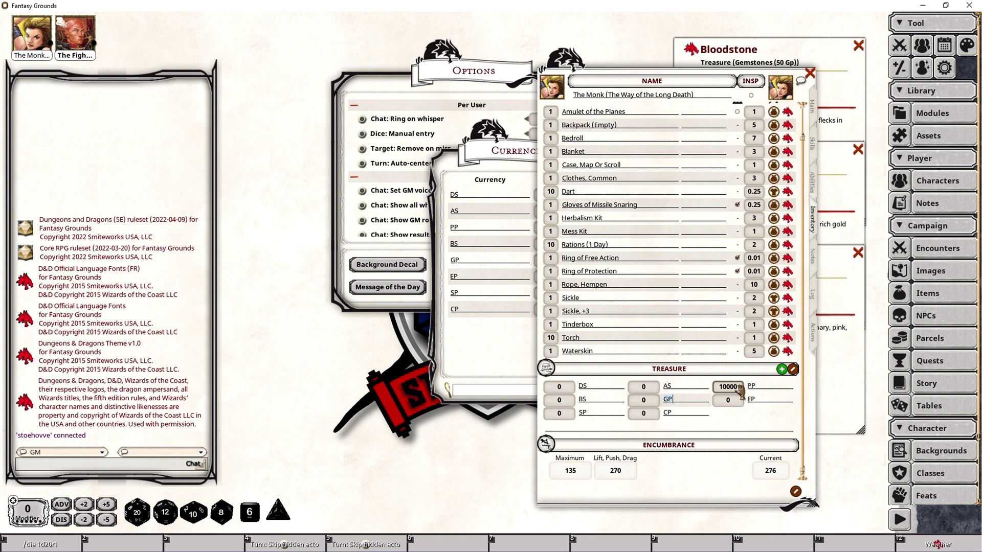
Enter 10000 AS and reset PP to 0 to compare encumbrance.
click(645, 387)
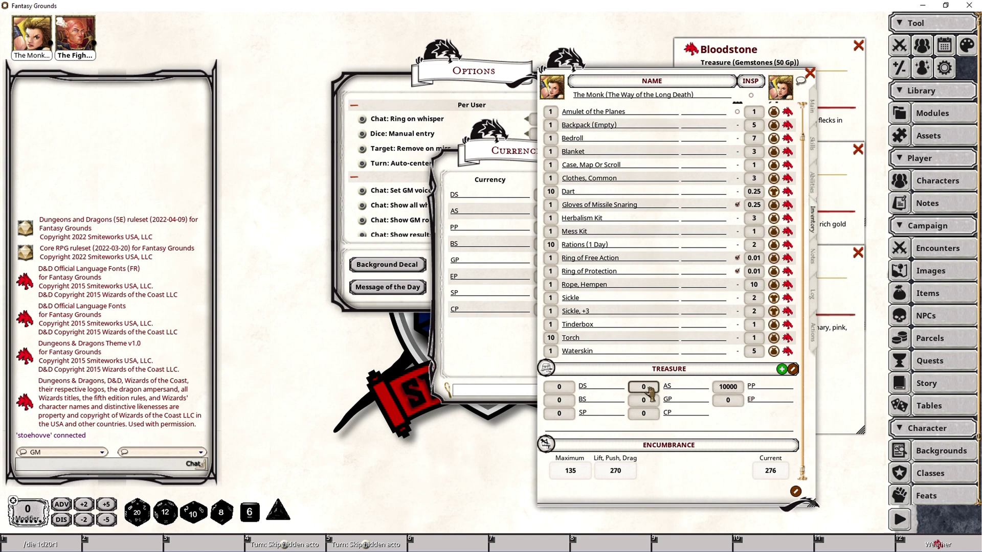
text(10000)
click(734, 390)
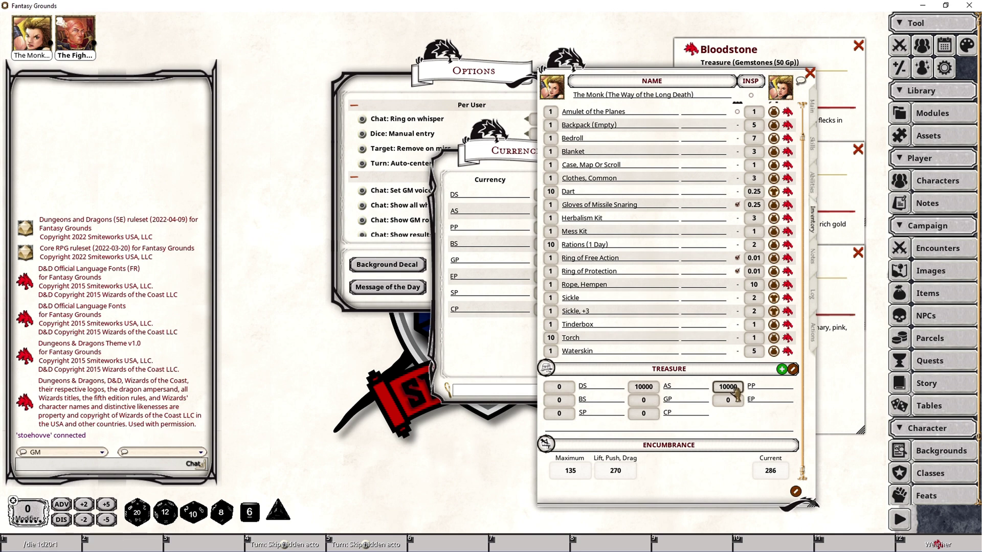
text(10000)
key(BackSpace)
key(BackSpace)
key(BackSpace)
key(BackSpace)
key(BackSpace)
key(Tab)
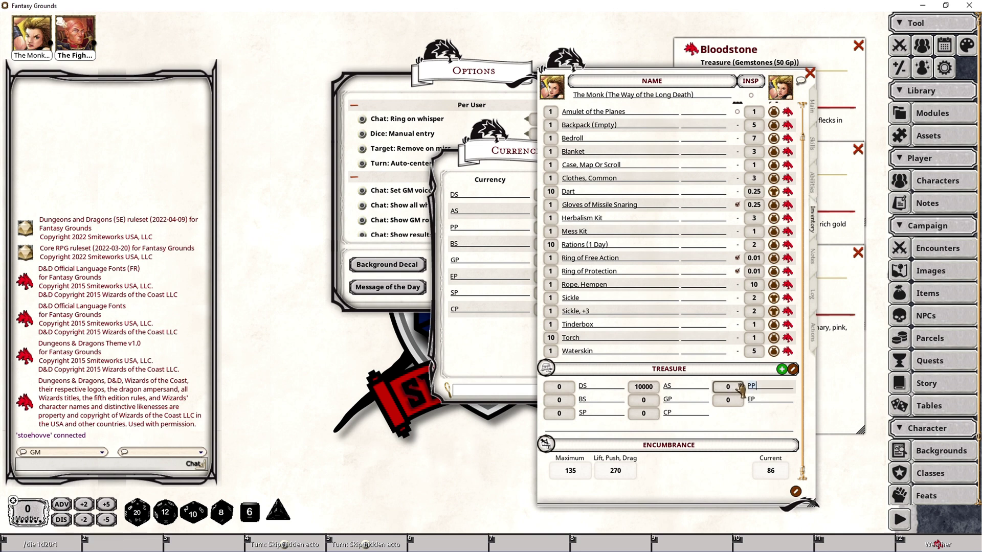
key(End)
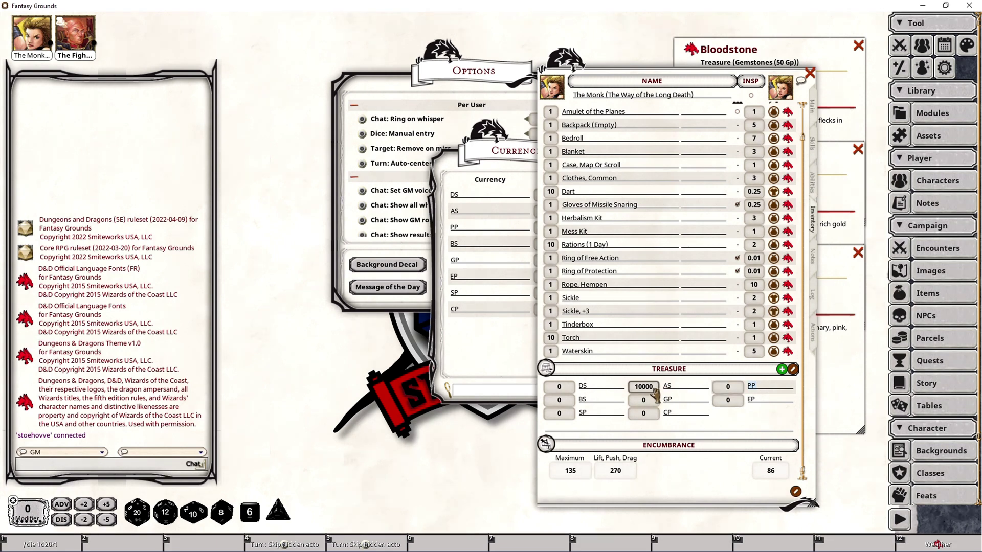
Set the Monk's DS coins to 200 and AS back to 0.
click(571, 390)
text(200)
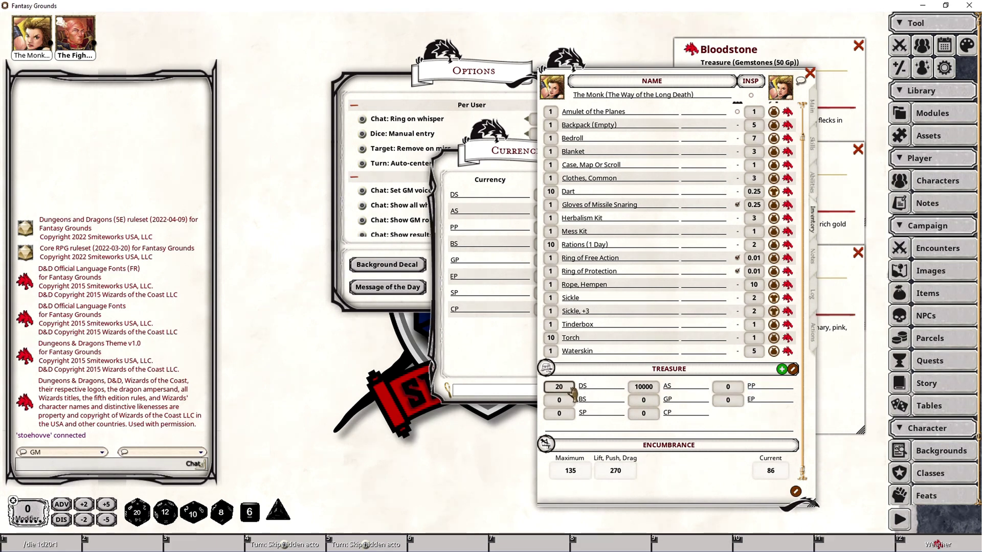
key(Tab)
key(Tab)
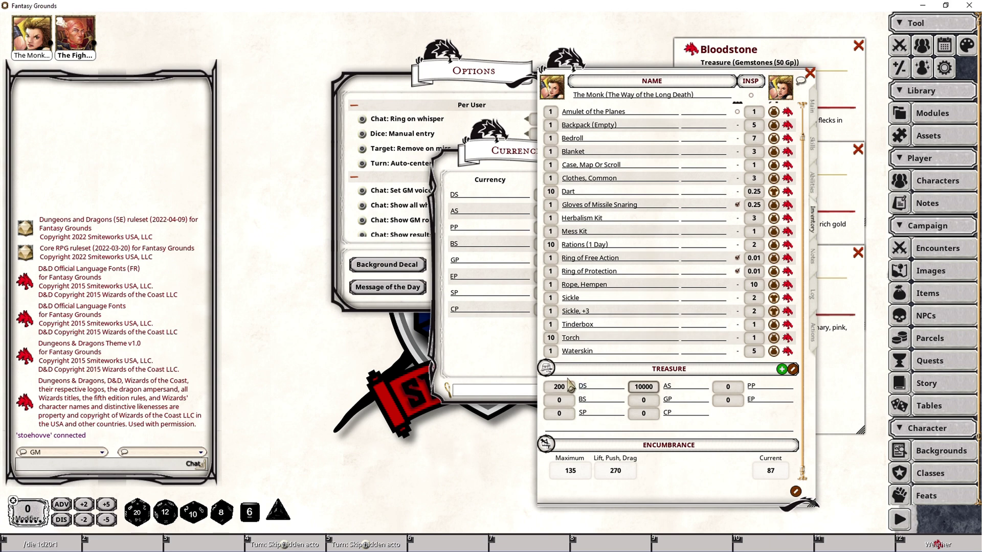
text(0)
key(Tab)
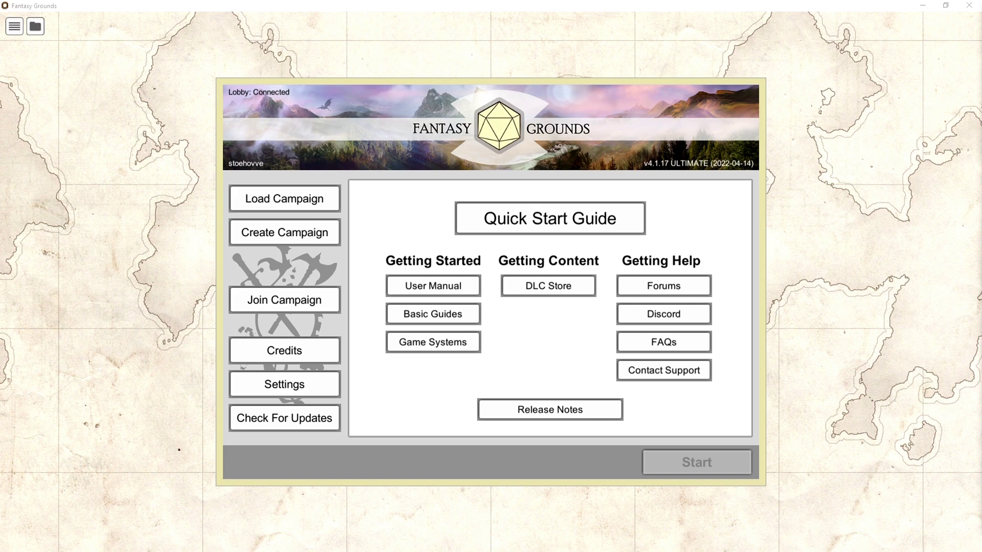
Show the saved campaign list to pick 5E Specific Tutorials.
click(285, 207)
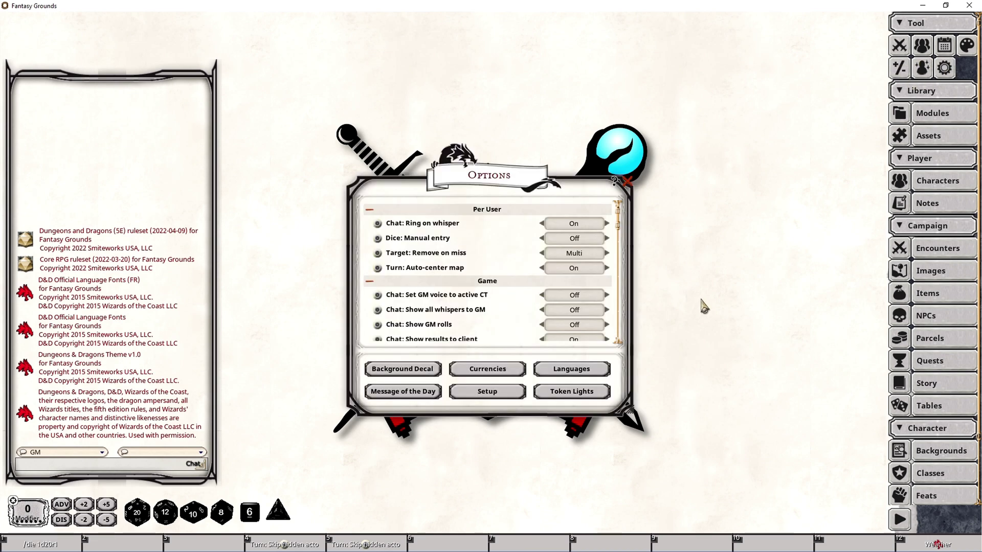
Open the Languages list, close Options, and centre the Languages window on screen.
click(587, 375)
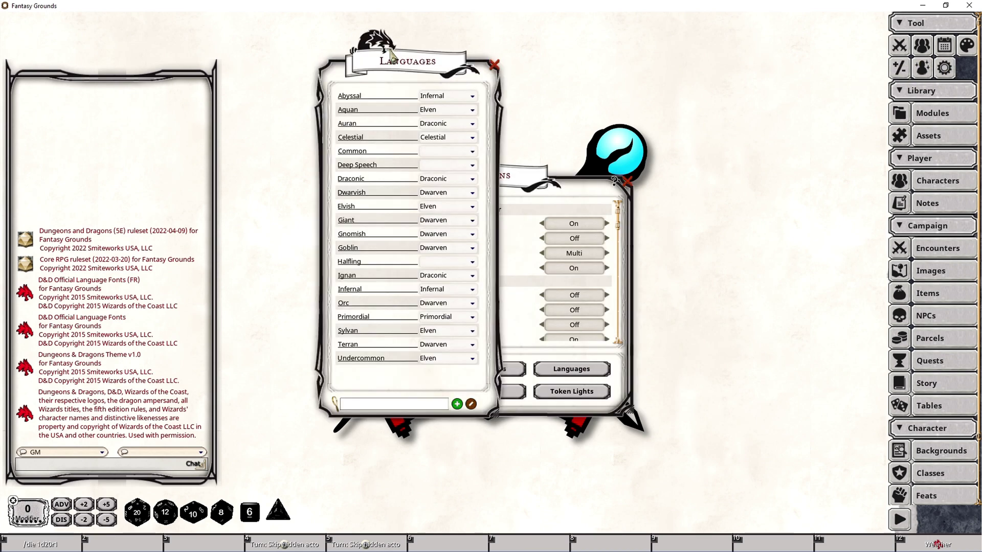
drag(402, 57, 261, 58)
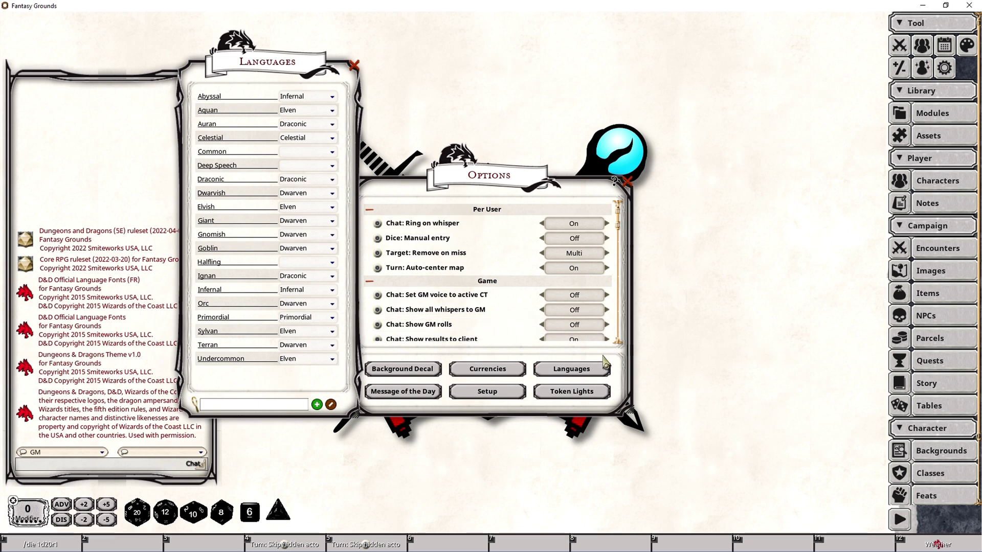
drag(492, 178, 559, 164)
click(694, 167)
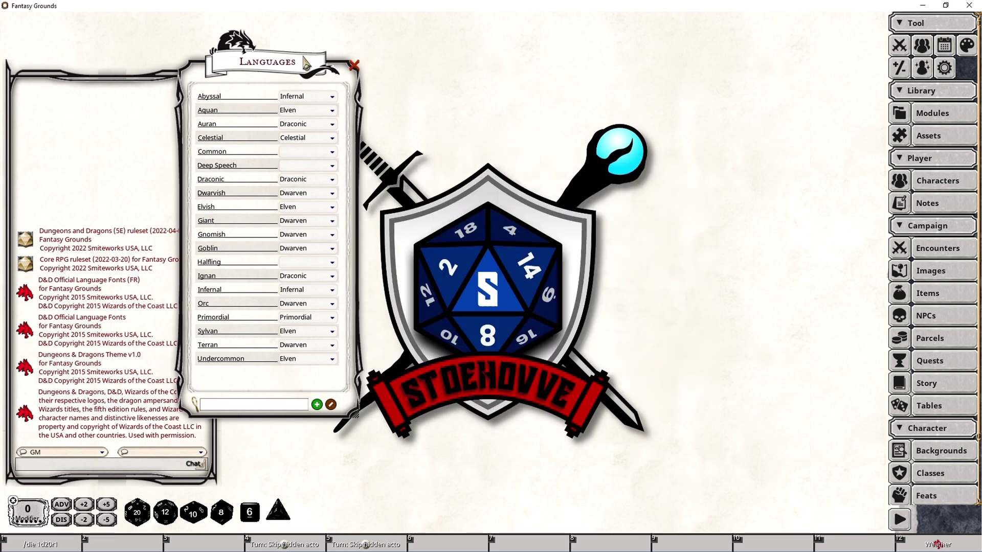
drag(270, 64, 529, 78)
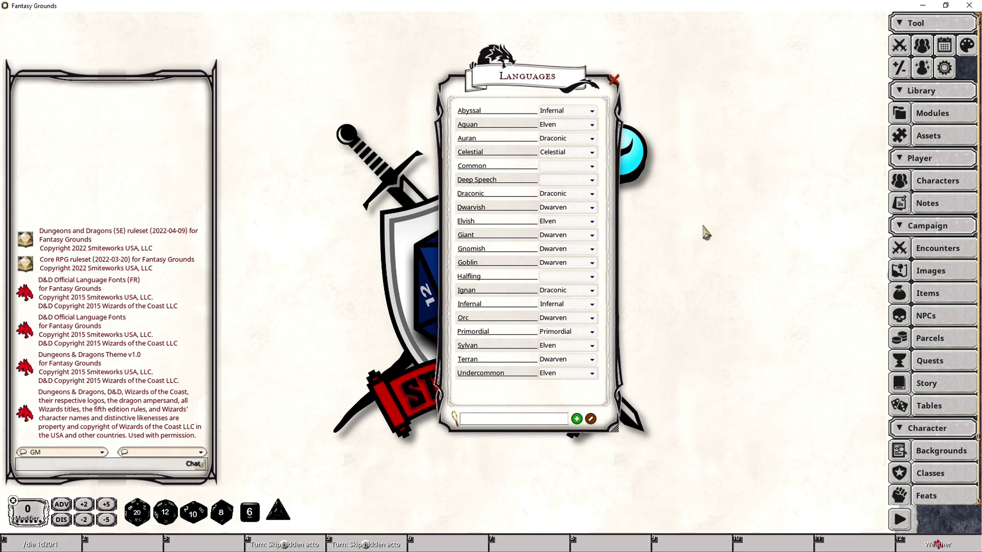
Assign the Common font to the Common language in the Languages list.
click(583, 167)
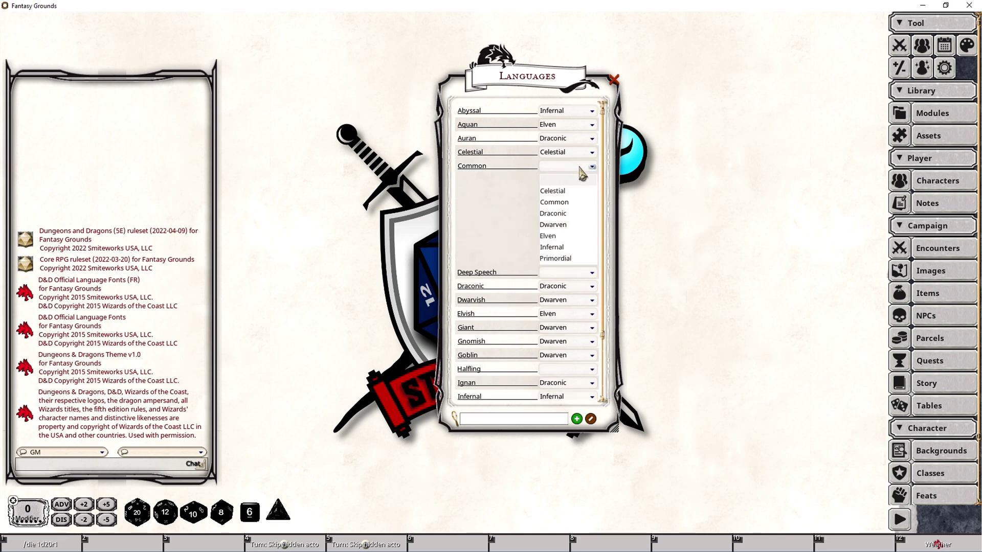
click(562, 203)
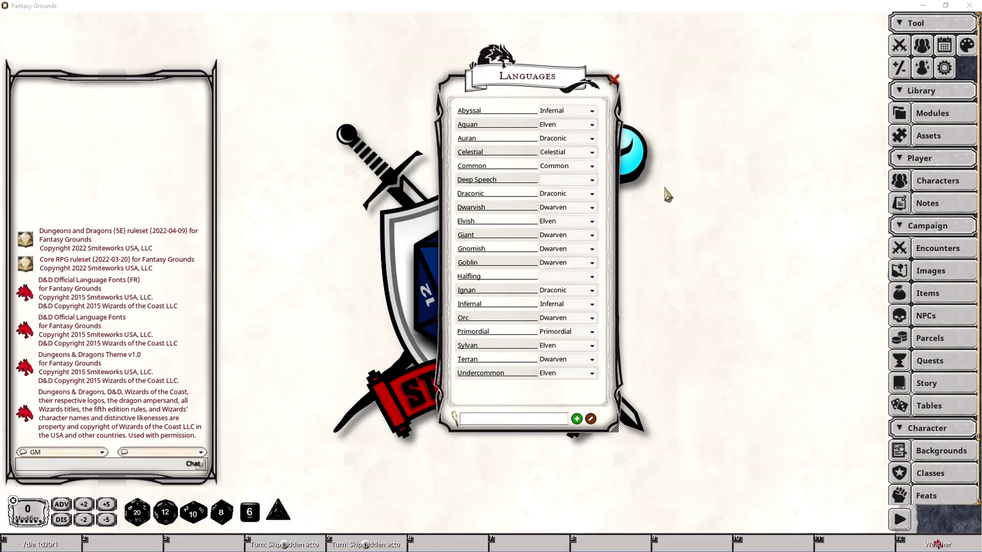
click(670, 196)
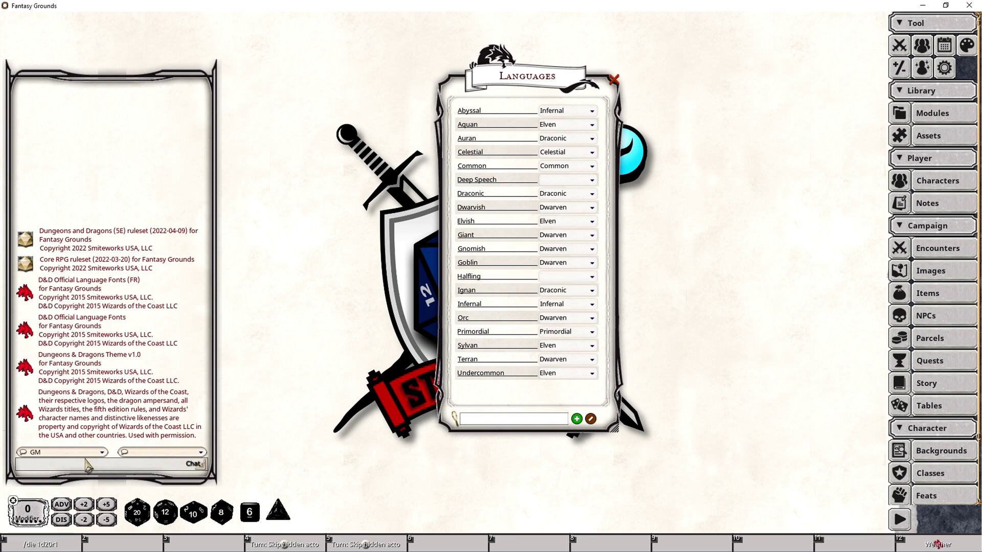
Switch the chat language to Halfling and send the message 'test'.
click(163, 453)
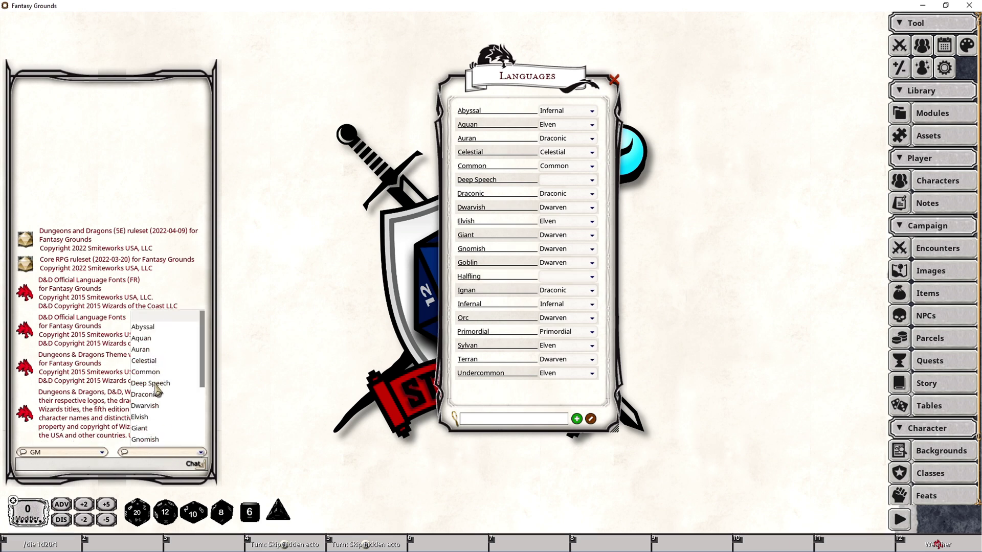
scroll(156, 390, down, 3)
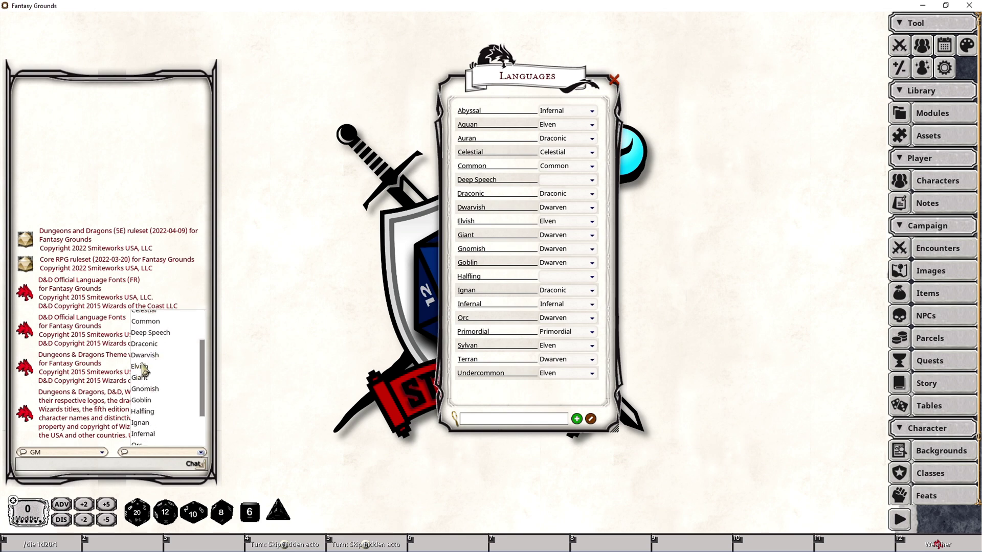
click(143, 411)
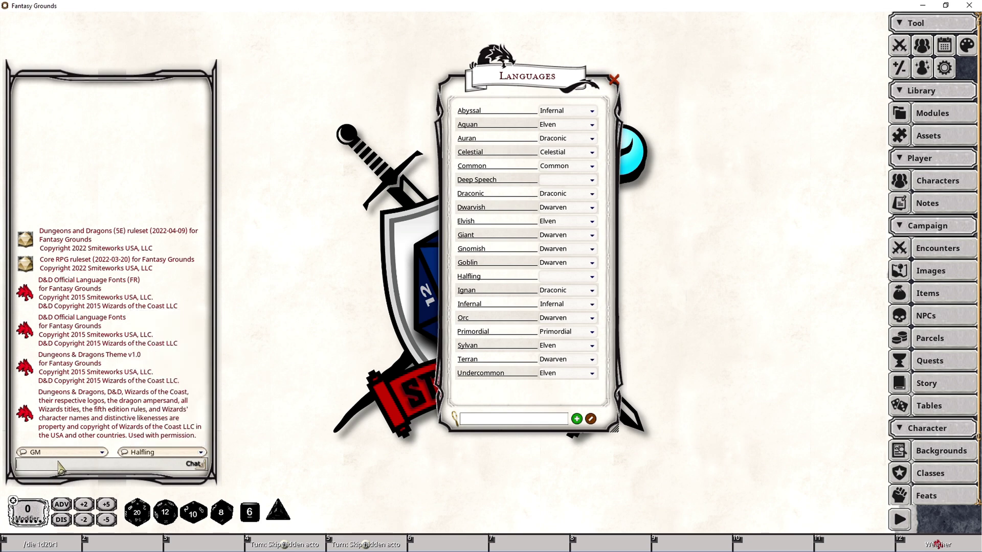
text(test)
key(Return)
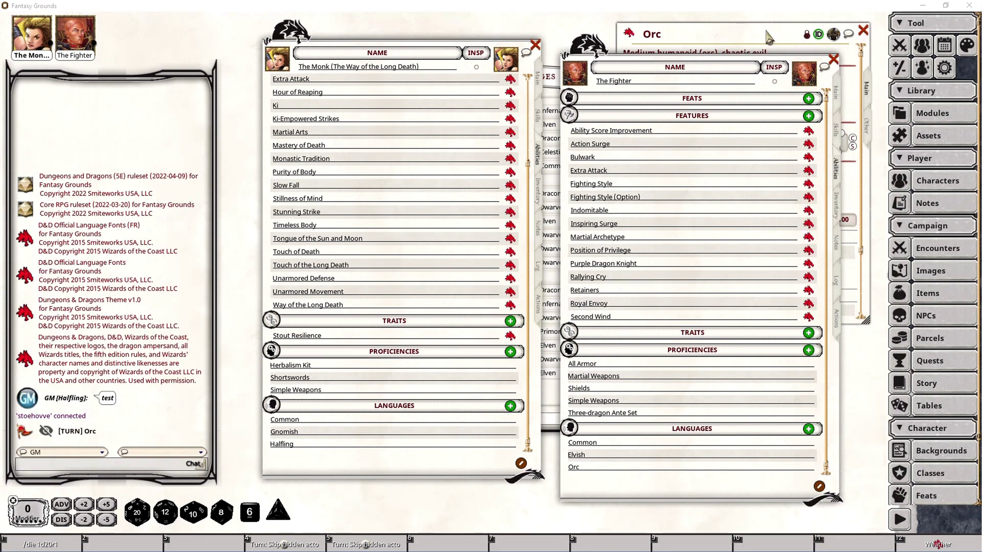
Bring the Orc NPC's stat block, listing Common and Orc, in front of the Fighter sheet.
click(699, 36)
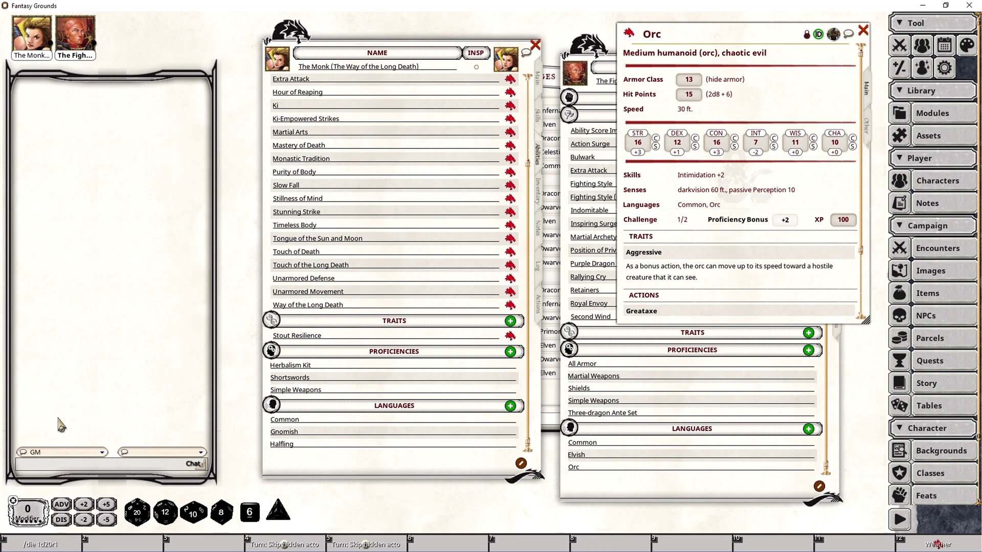
Send a plain 'test' message to chat as the GM.
click(53, 466)
text(test)
key(Return)
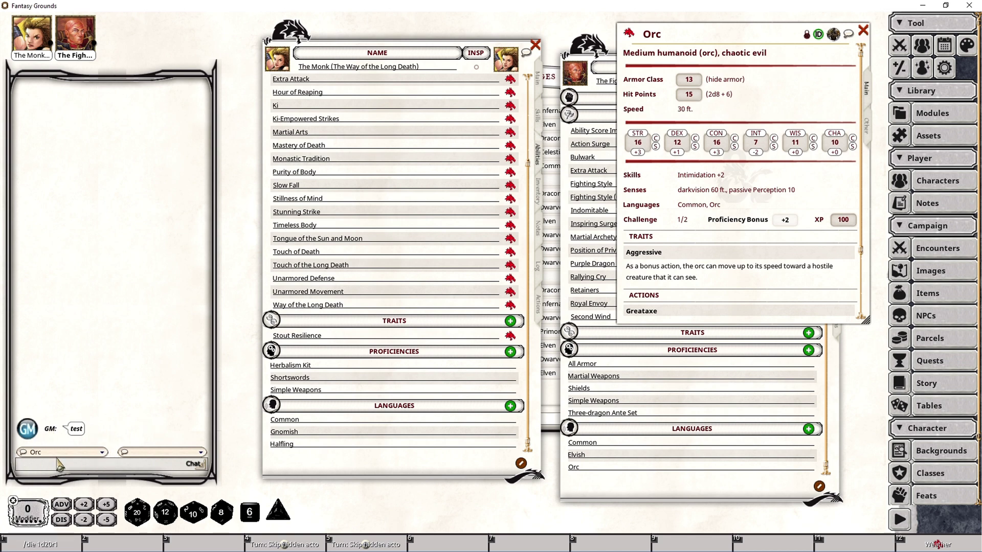
Switch the chat language to Orc and send 'test' again.
click(173, 453)
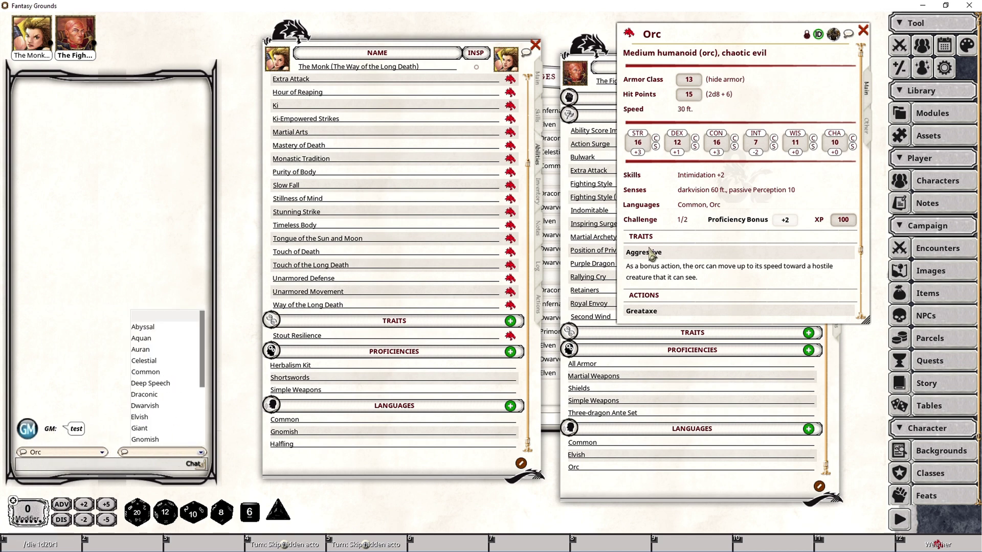
scroll(177, 392, down, 3)
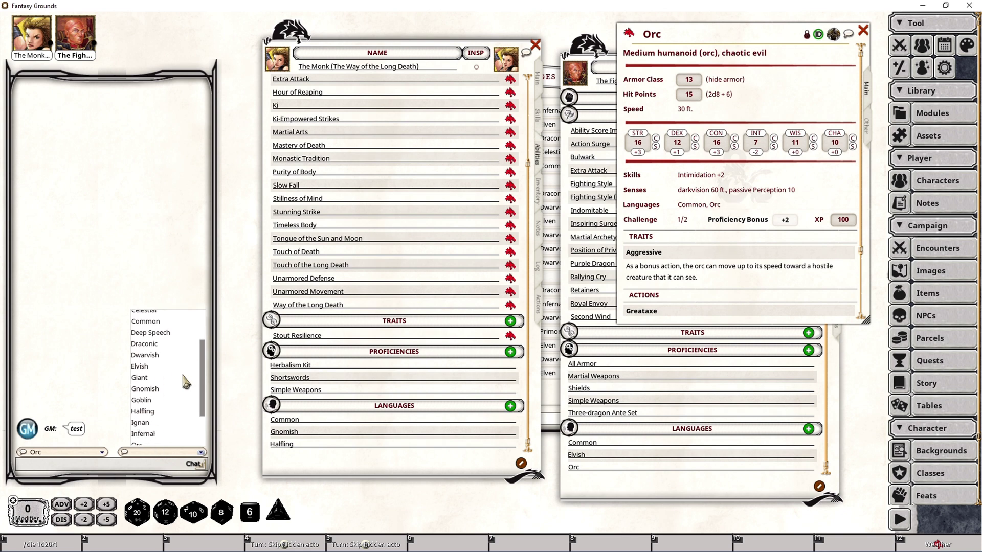
click(135, 396)
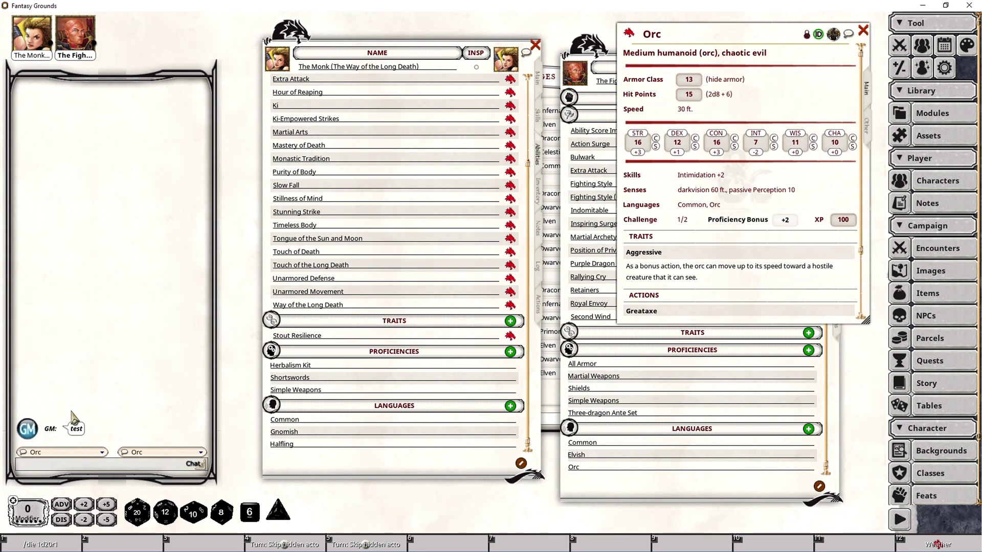
text(test)
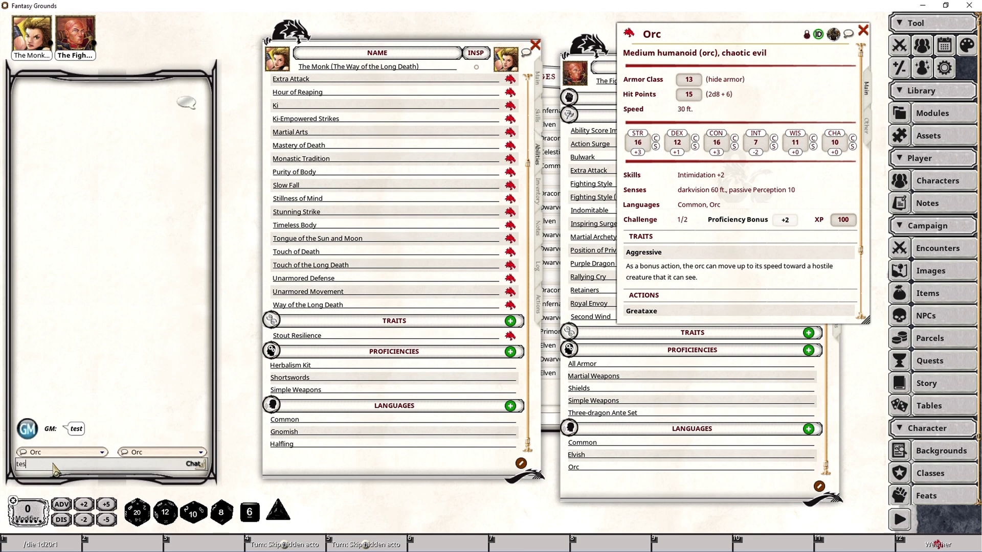
key(Return)
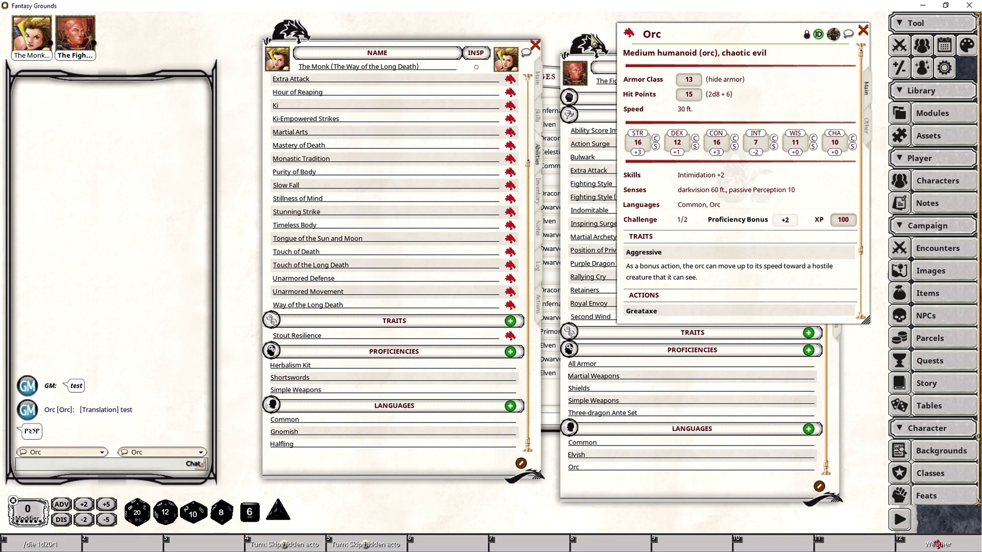
Check the Languages font settings under Options, then close both Languages and Options.
click(944, 68)
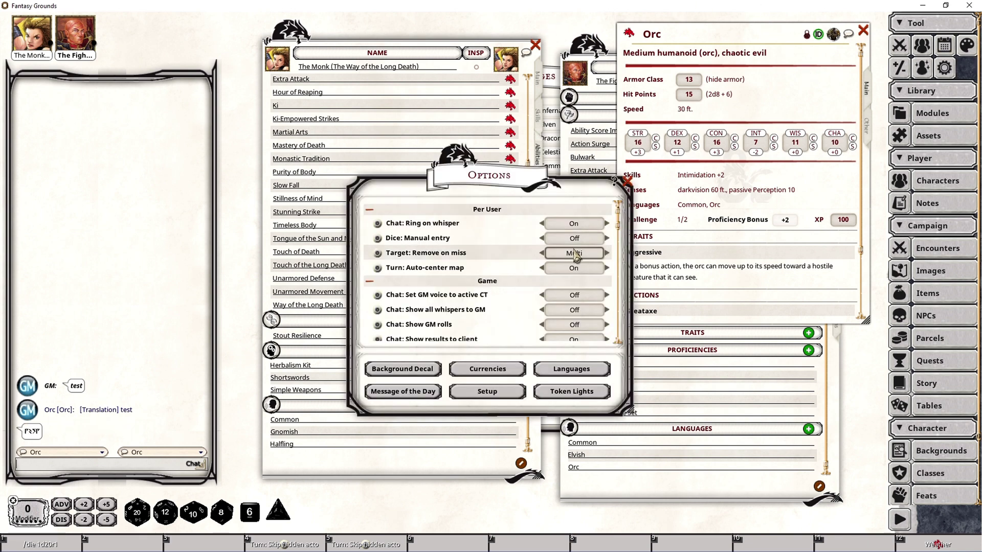
click(574, 369)
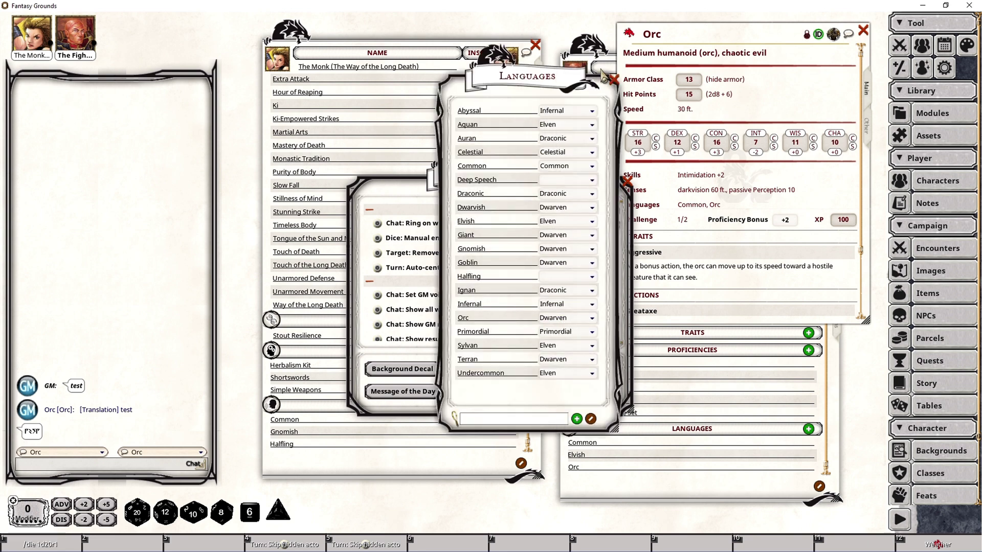
click(613, 80)
click(627, 181)
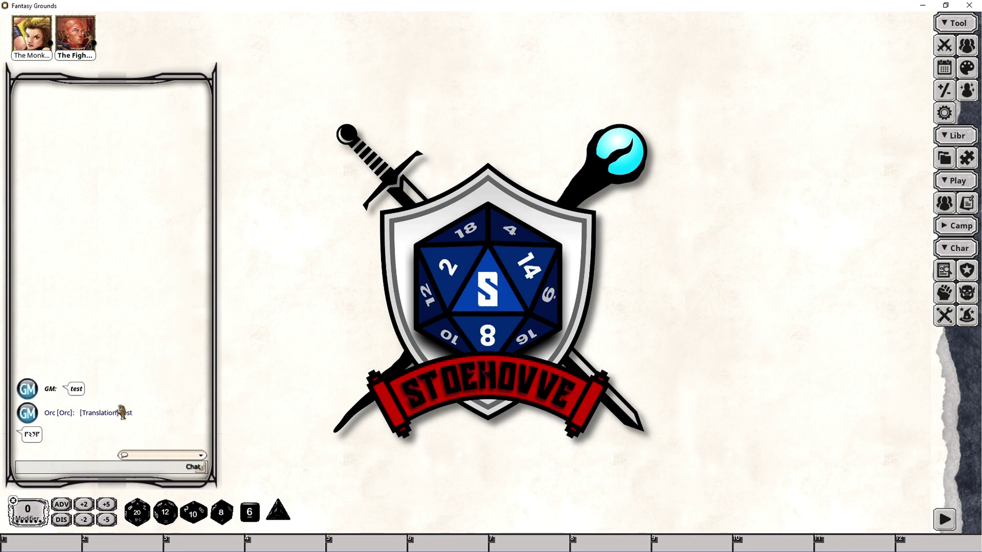
Switch chat identity between The Monk and The Fighter, then release The Fighter from the portrait bar.
click(34, 42)
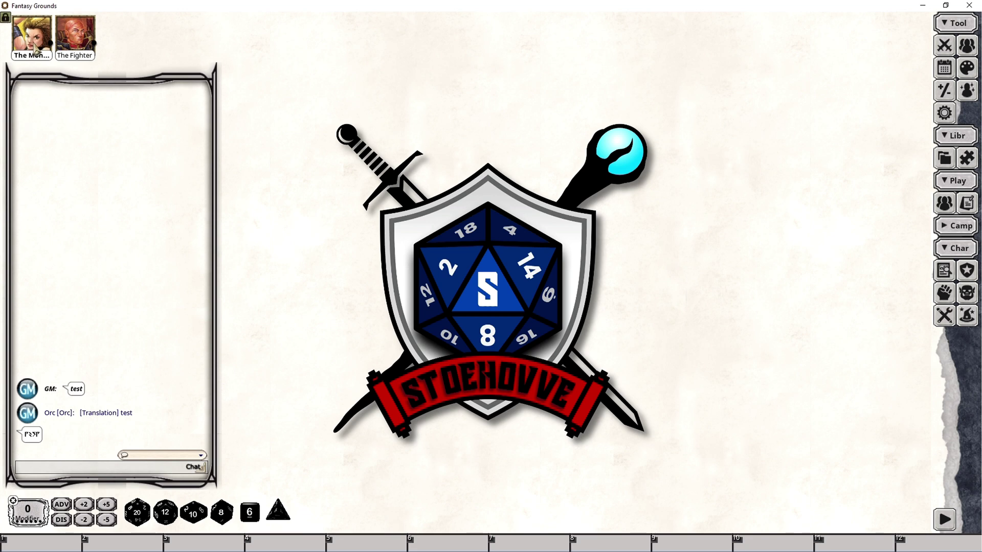
click(87, 45)
right_click(86, 46)
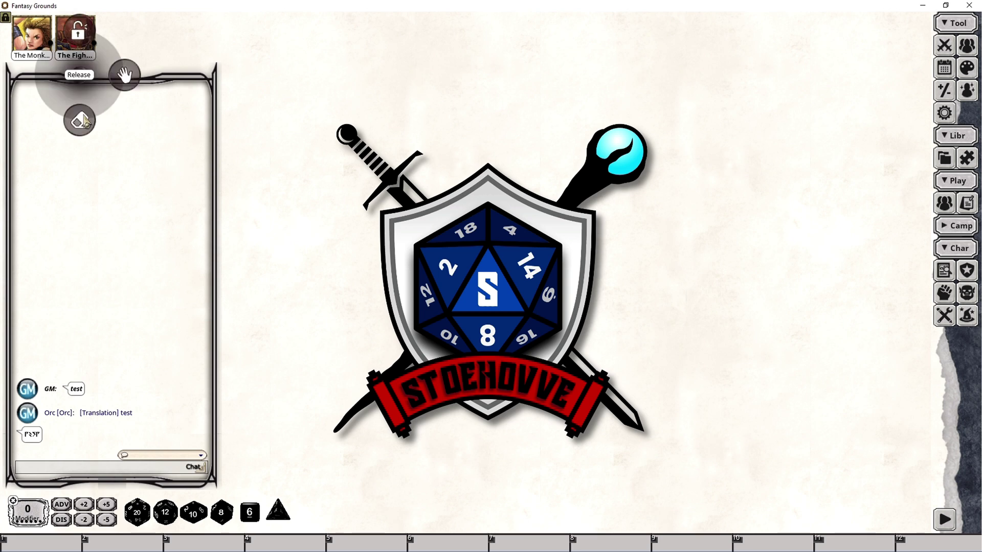
click(124, 74)
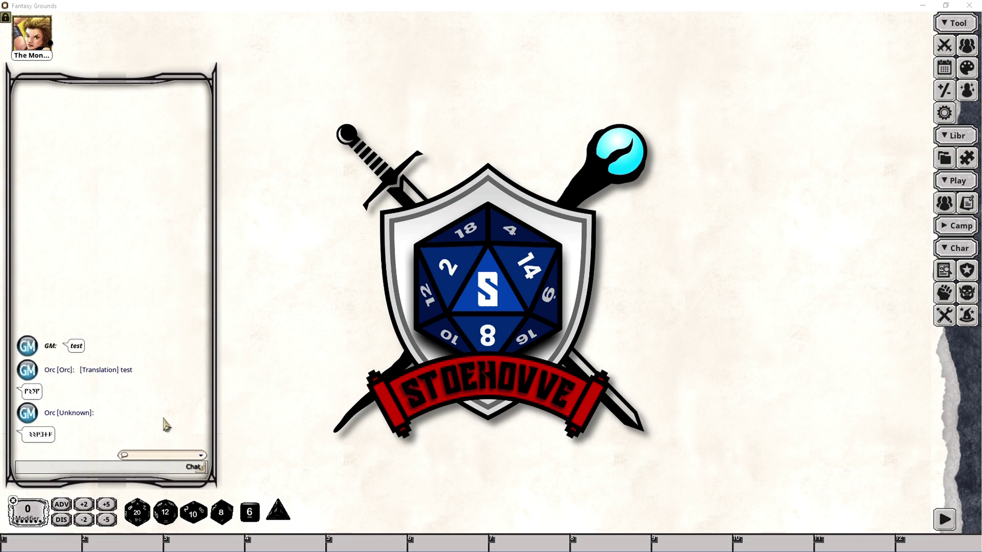
click(107, 415)
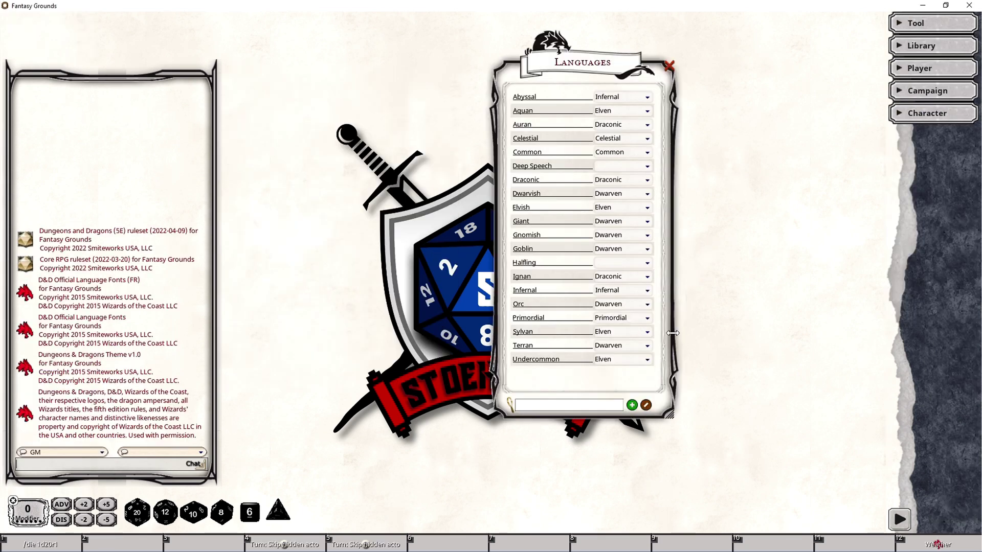
Toggle edit mode on the Languages list, where Orc and others use the Dwarven script.
click(646, 405)
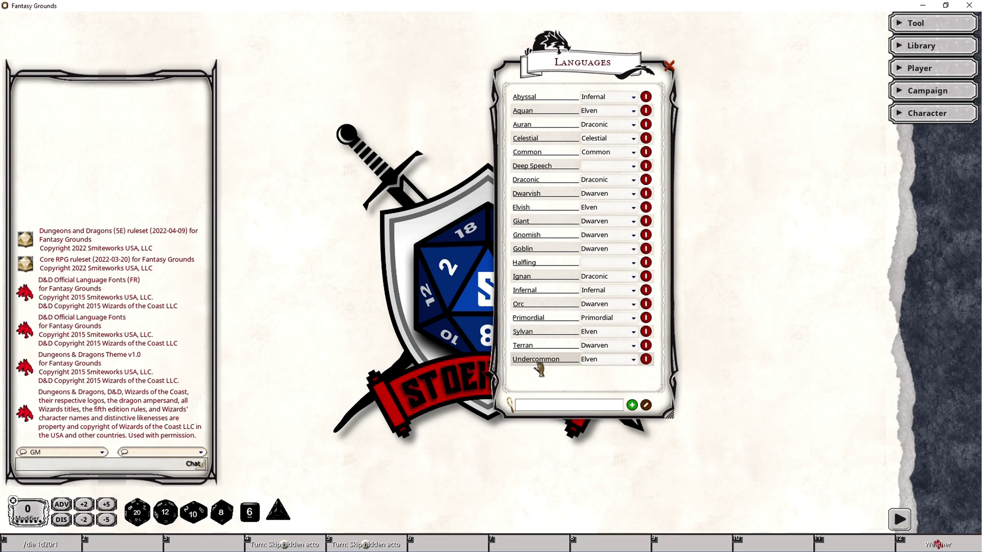
Add a new language row and name it 'Stoehovve Language'.
click(645, 405)
click(632, 405)
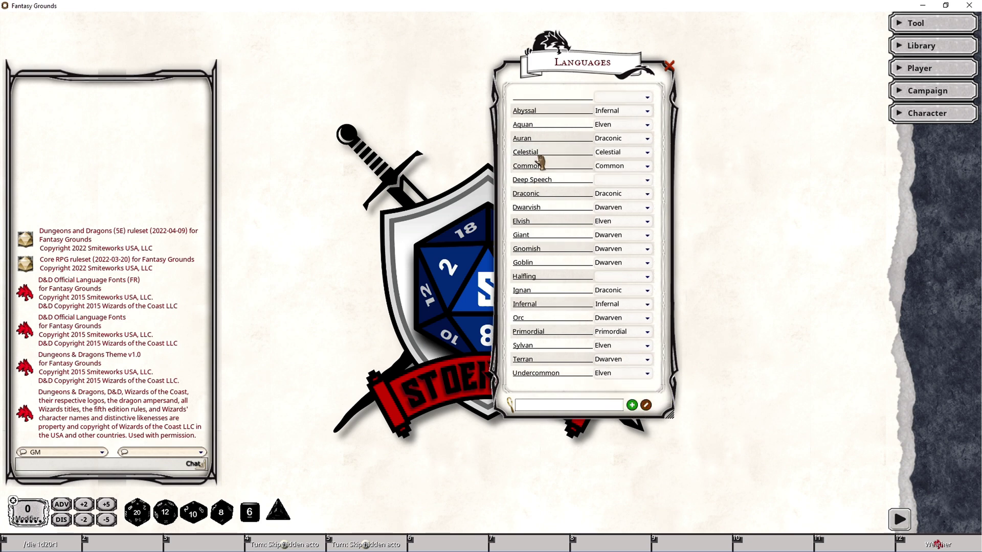
text(Stoe)
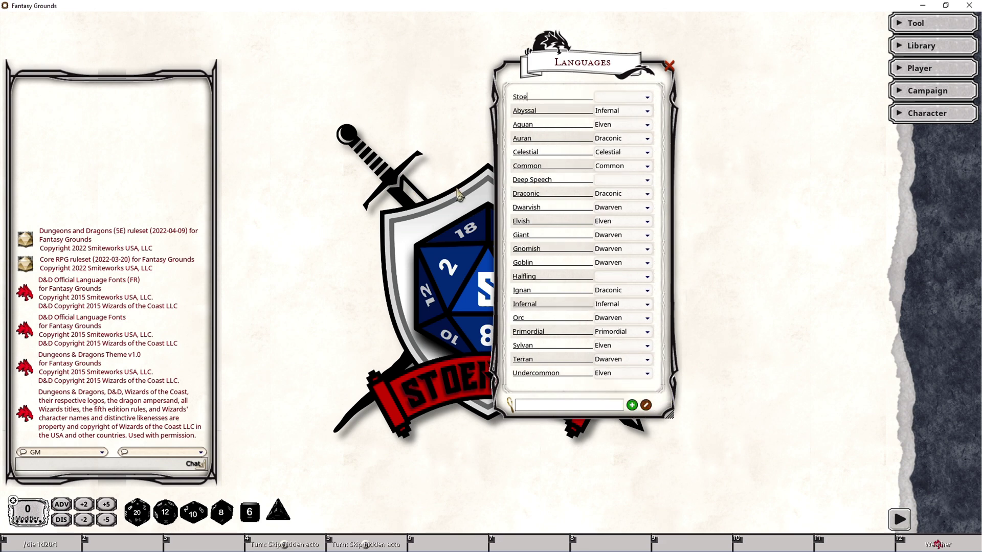
text(hovve)
key(Tab)
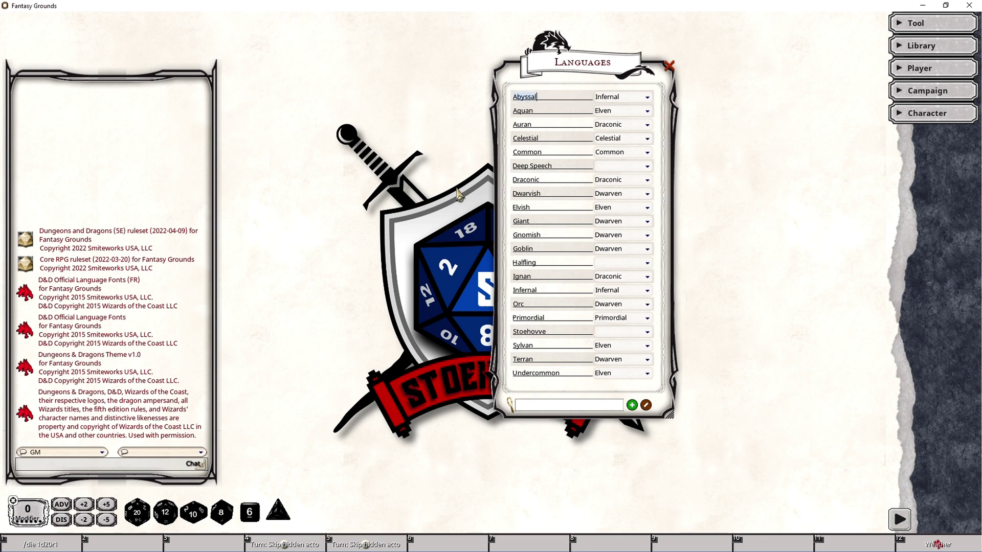
click(572, 334)
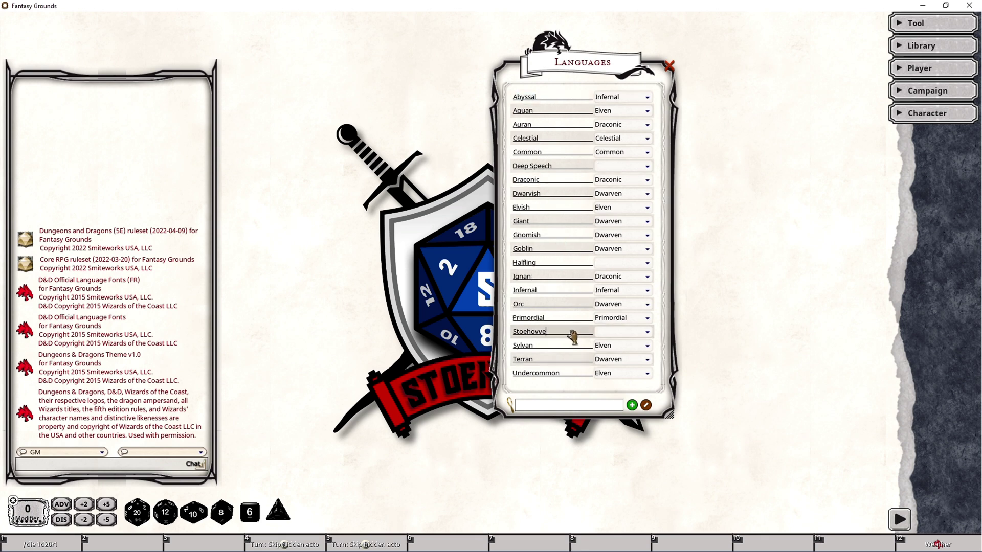
text(Language)
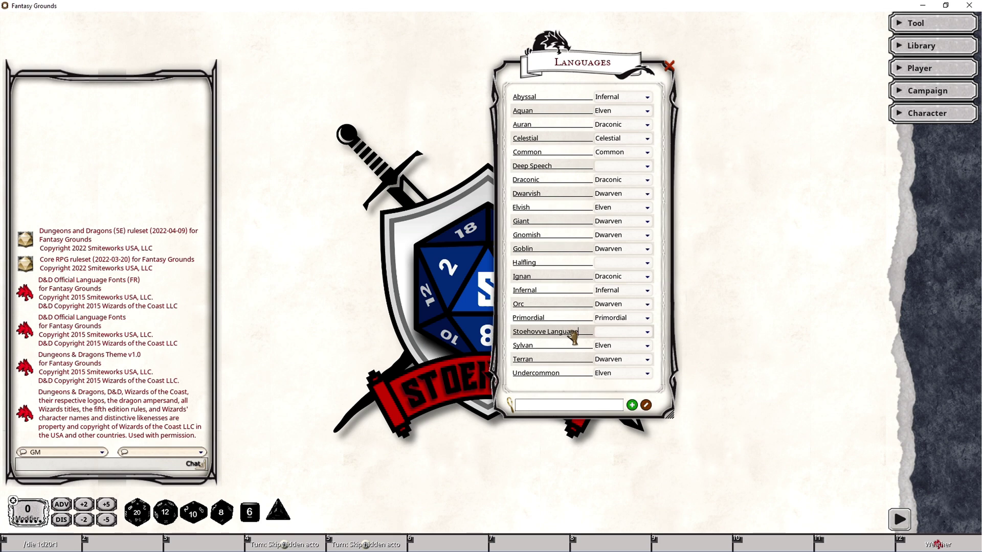
click(646, 332)
Give Stoehovve Language the Draconic font and select it as the chat language.
scroll(638, 371, down, 2)
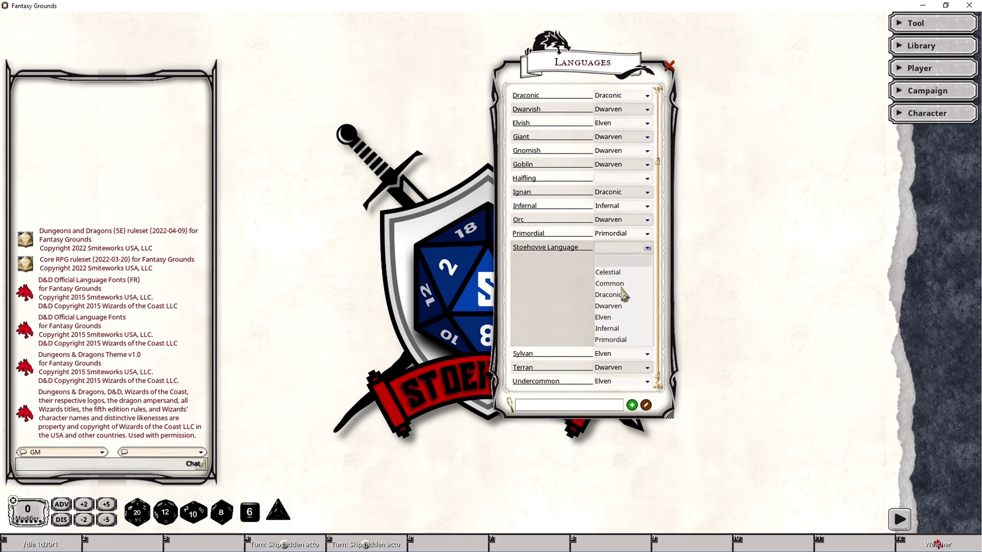
click(618, 295)
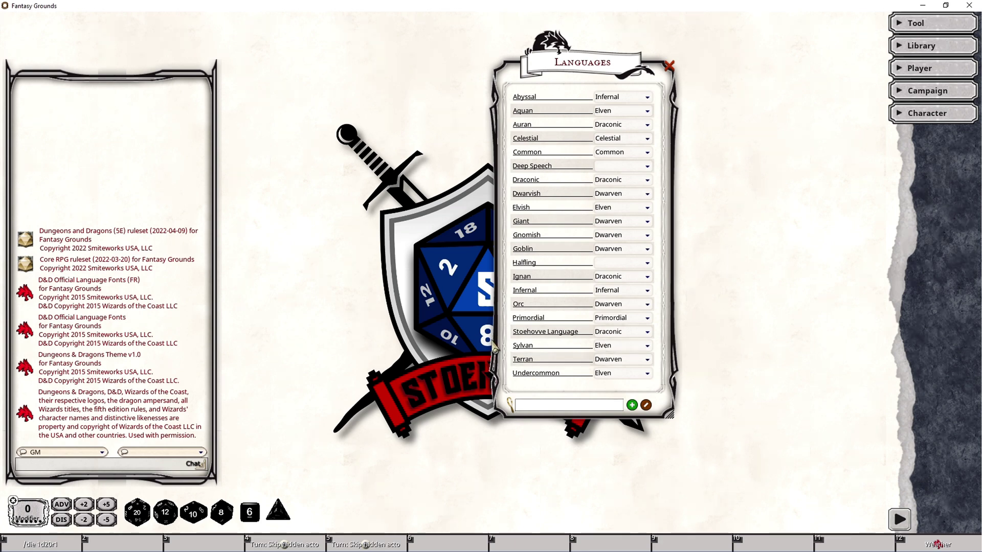
click(199, 452)
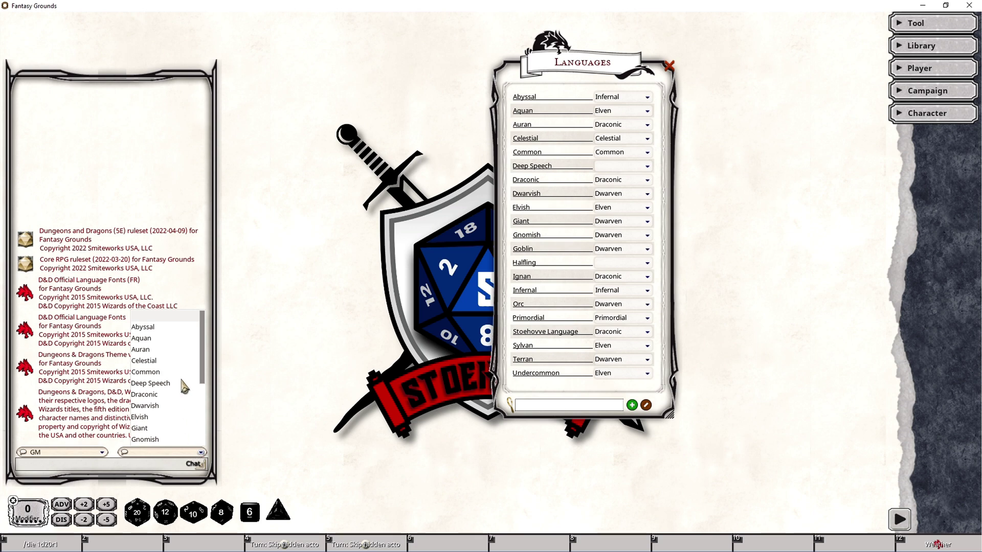
scroll(184, 388, down, 4)
click(161, 407)
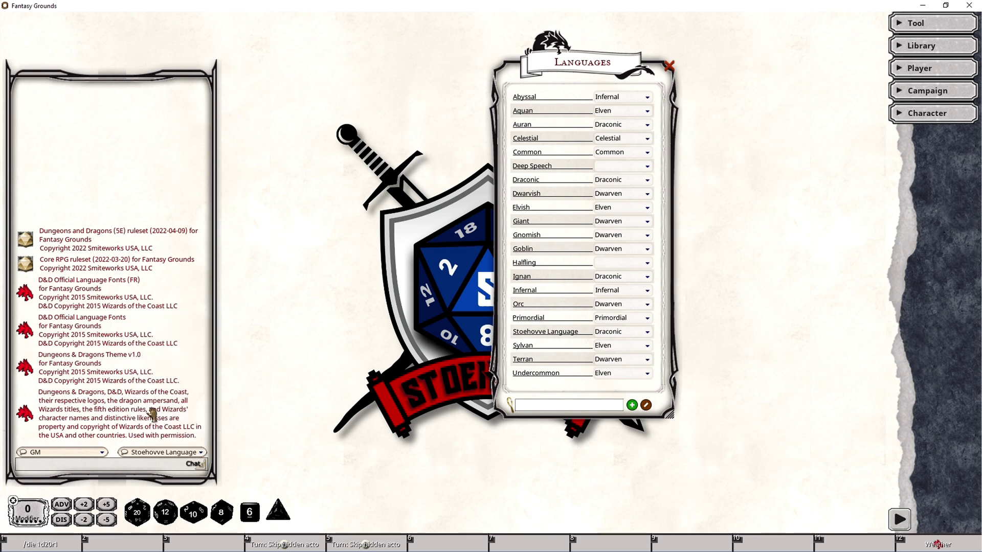
Send a 'test' message in Stoehovve Language to chat.
click(40, 465)
text(test)
key(Return)
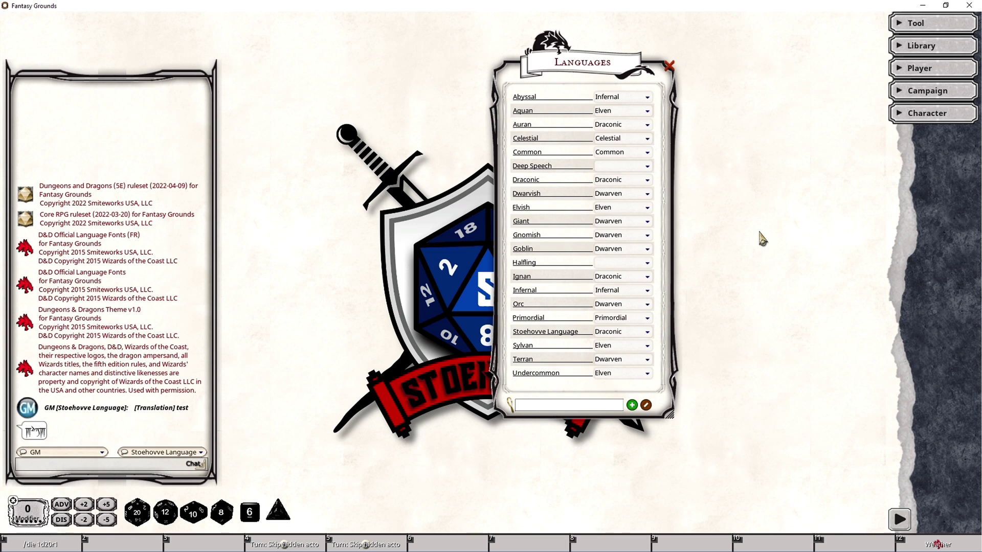
Close the Languages window with Escape.
key(Escape)
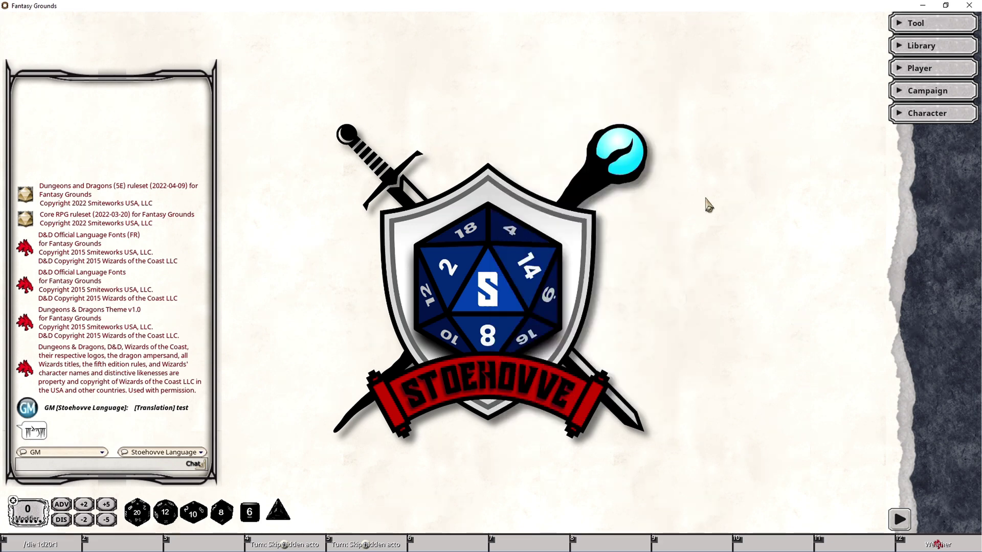